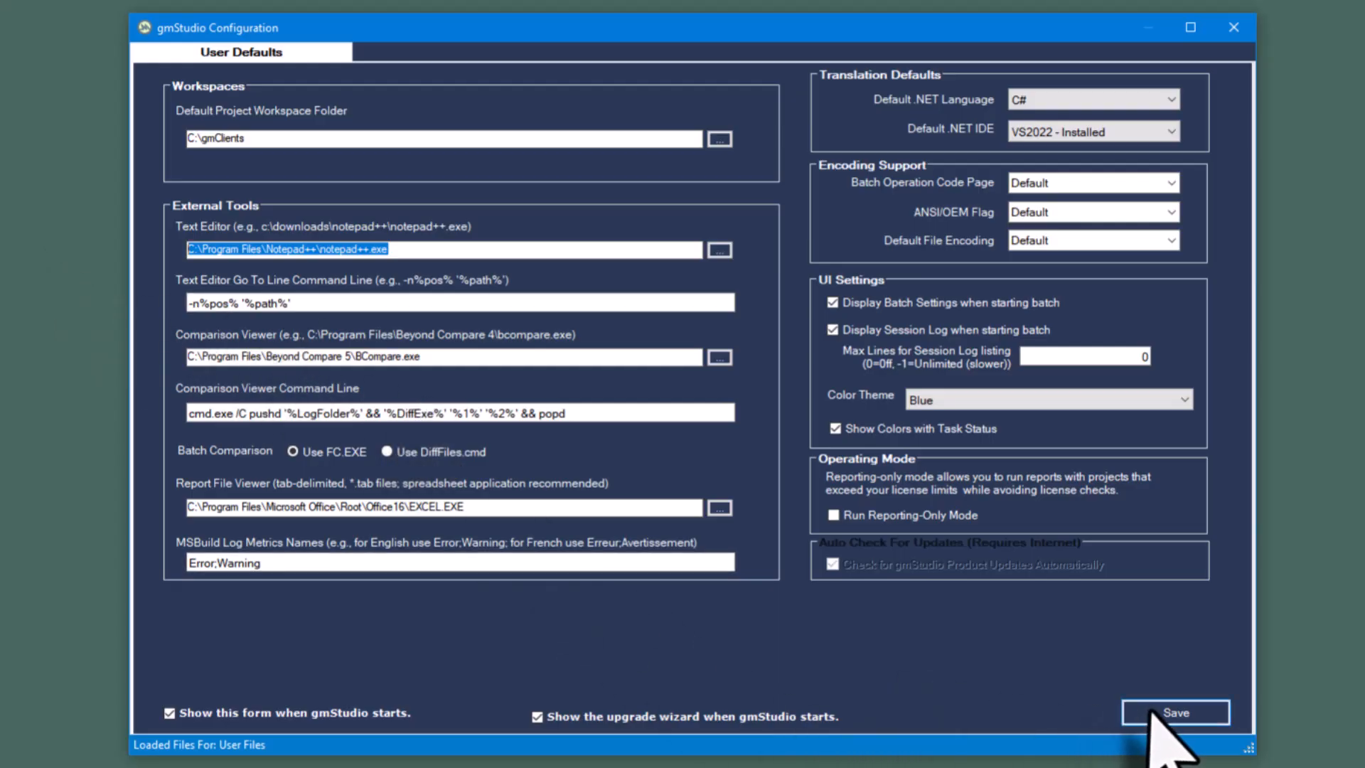
- Save the gmStudio user defaults and proceed from the upgrade wizard's welcome page to source file selection
click(1172, 715)
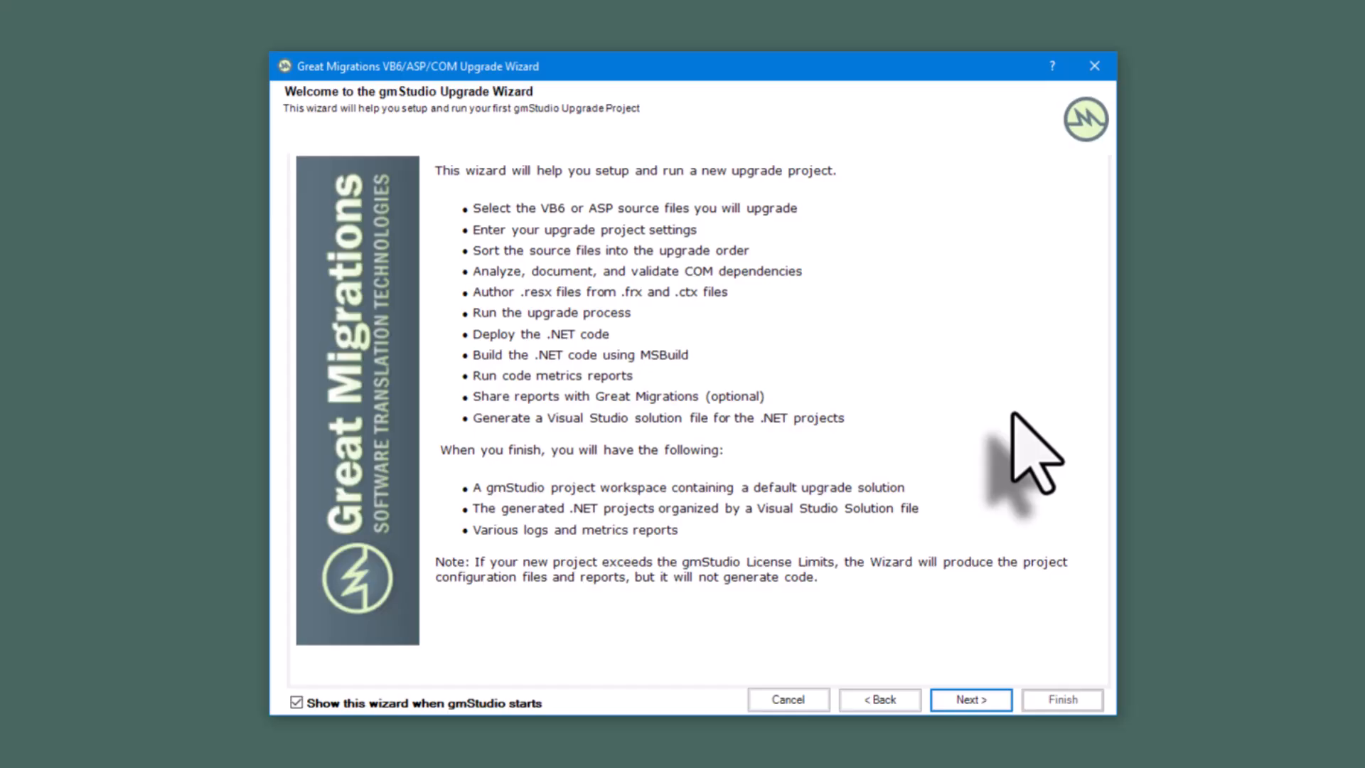
click(970, 698)
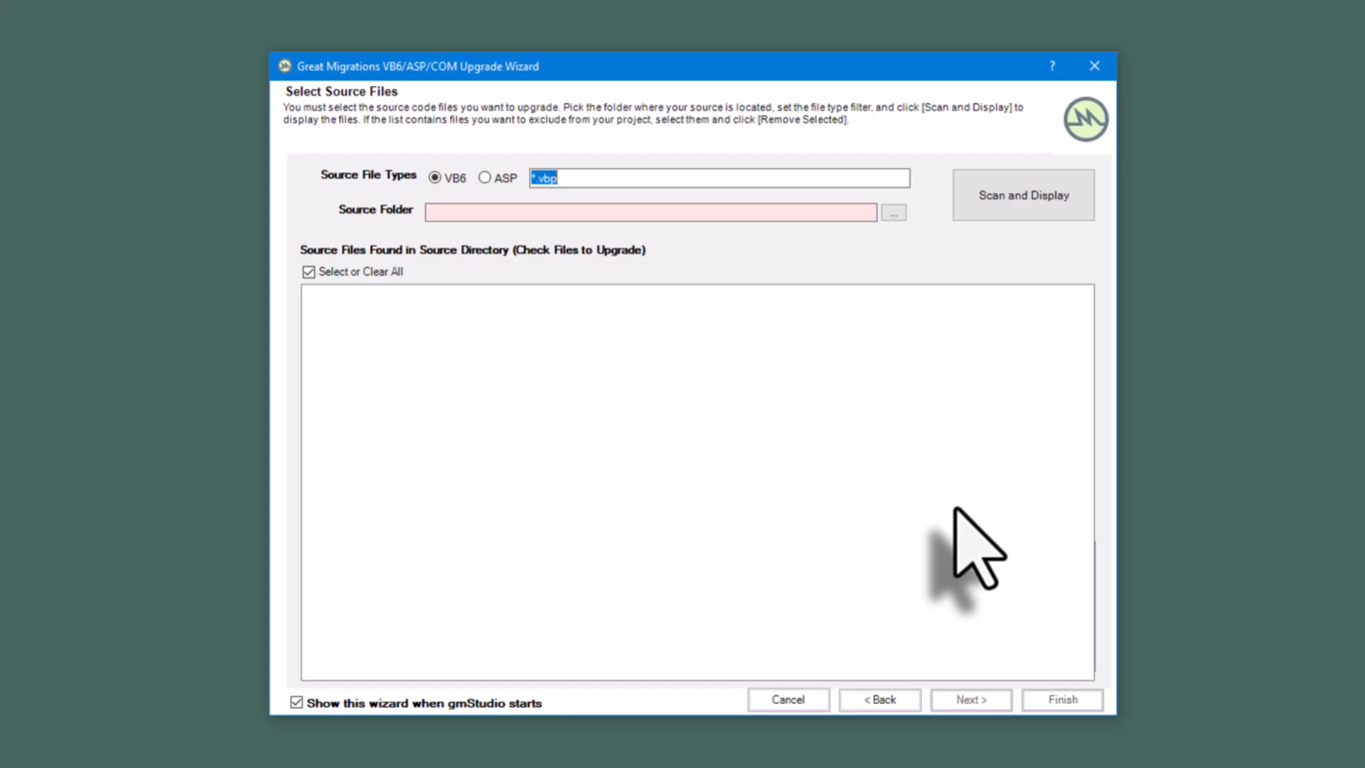
- Copy the gmTestBed folder path from File Explorer, set C:\gmTestBed as the wizard's source folder and scan it for VB6 projects
drag(1361, 455, 415, 93)
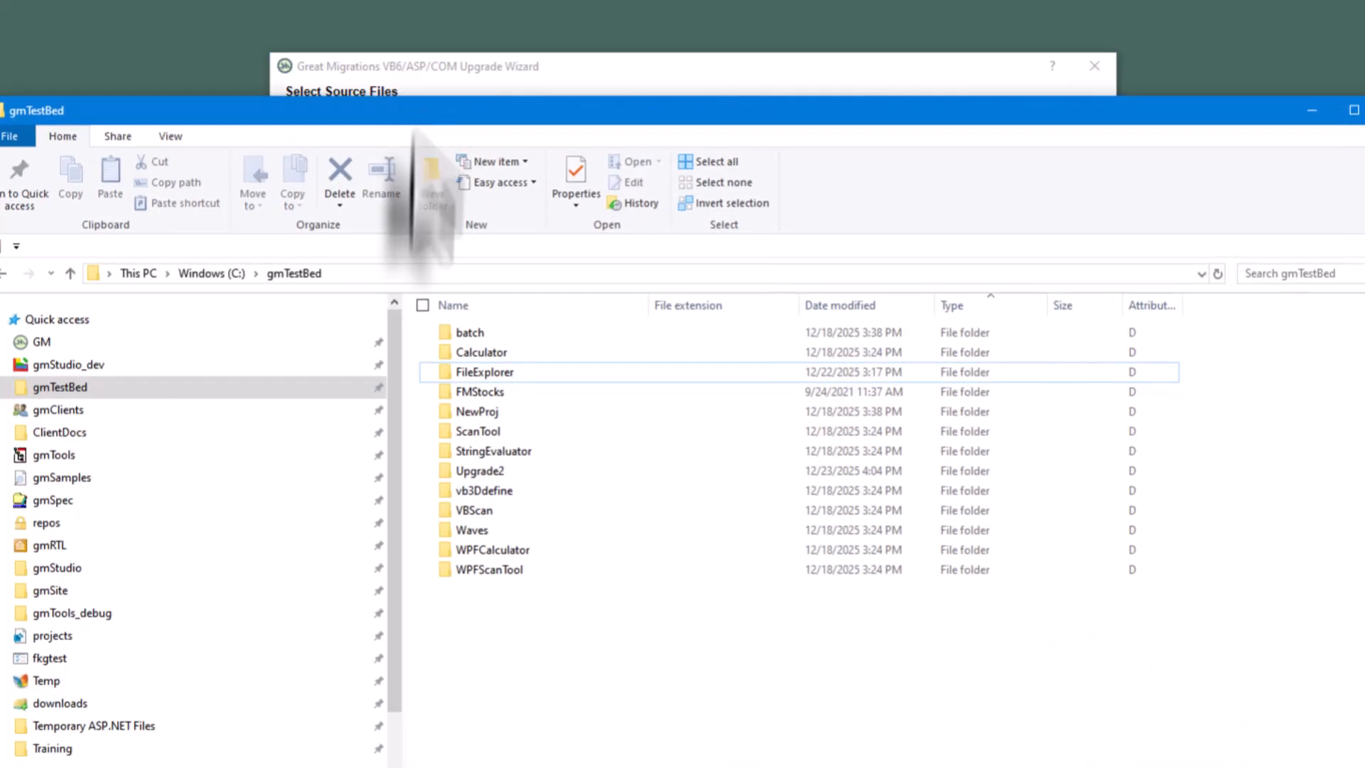
click(358, 274)
key(ctrl+c)
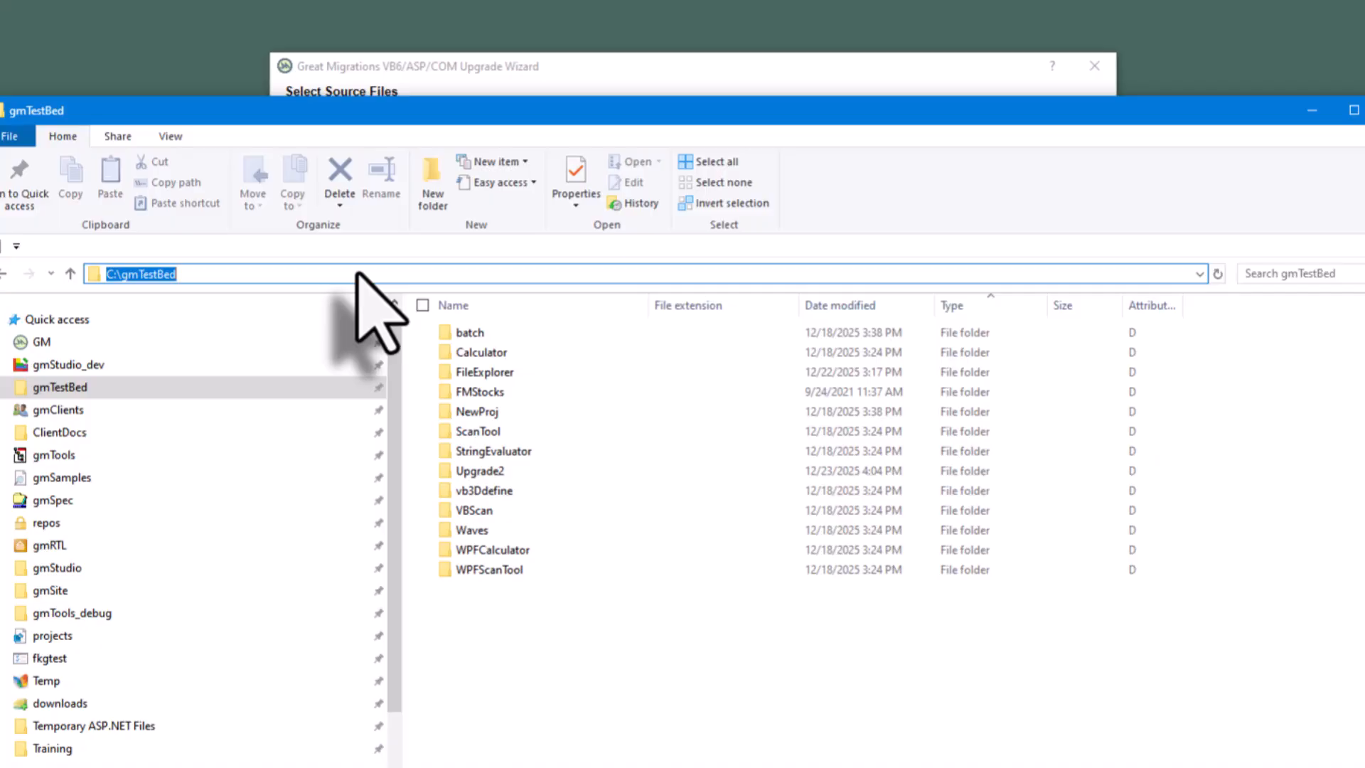
click(1312, 111)
click(533, 213)
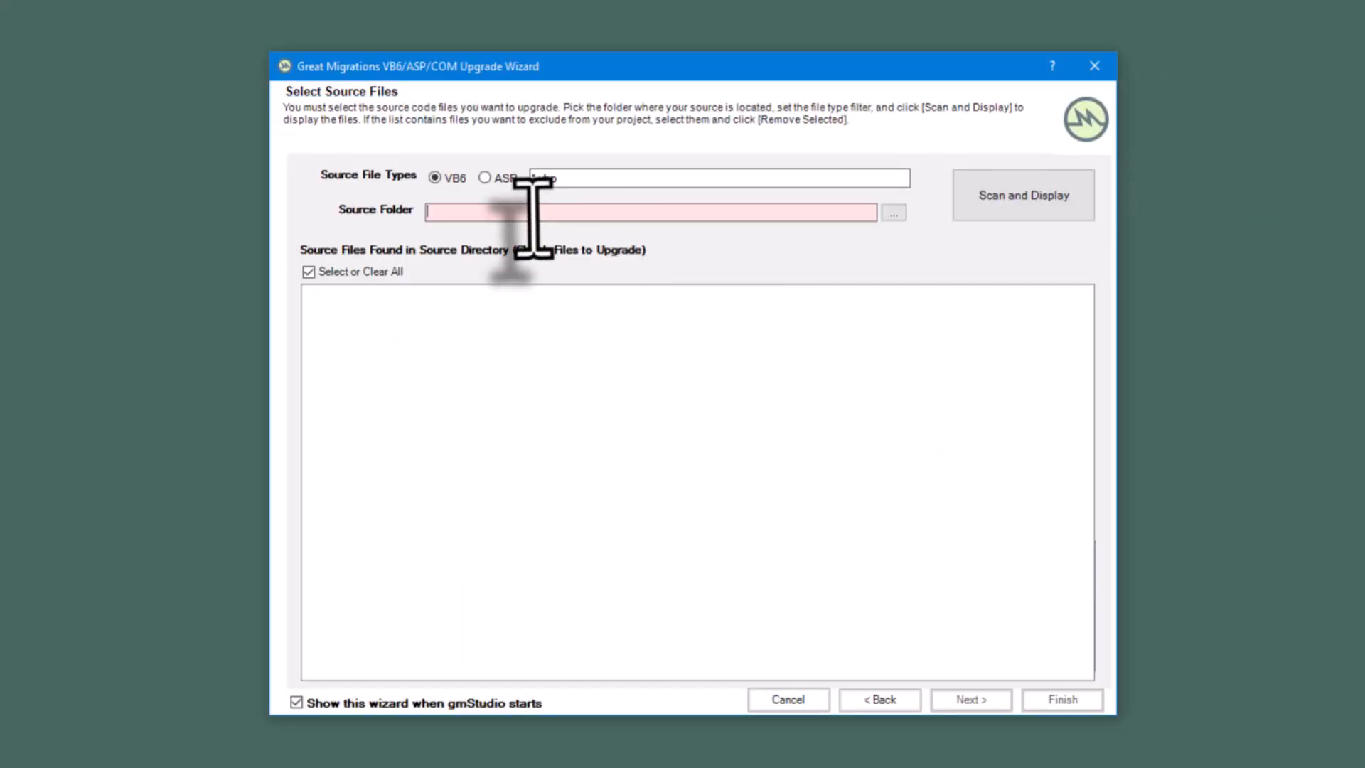
key(ctrl+v)
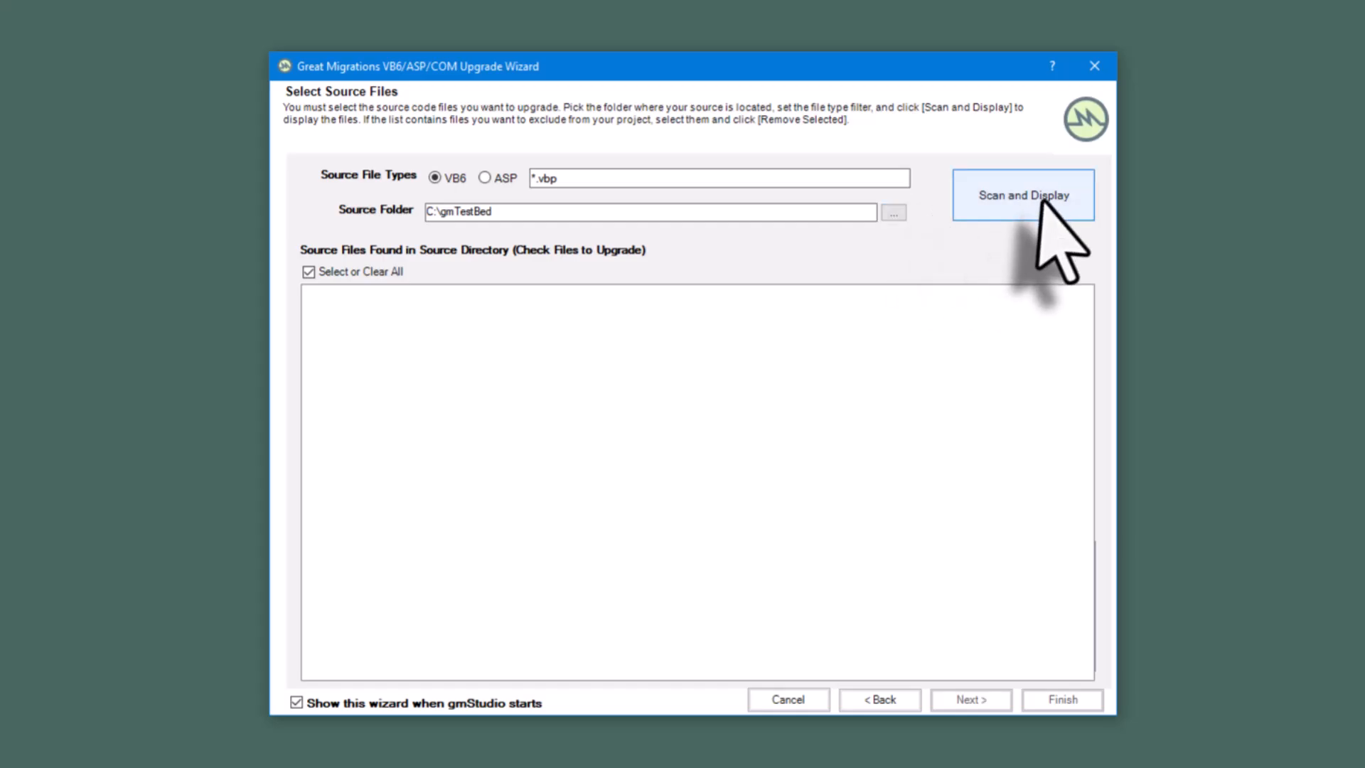
click(1039, 203)
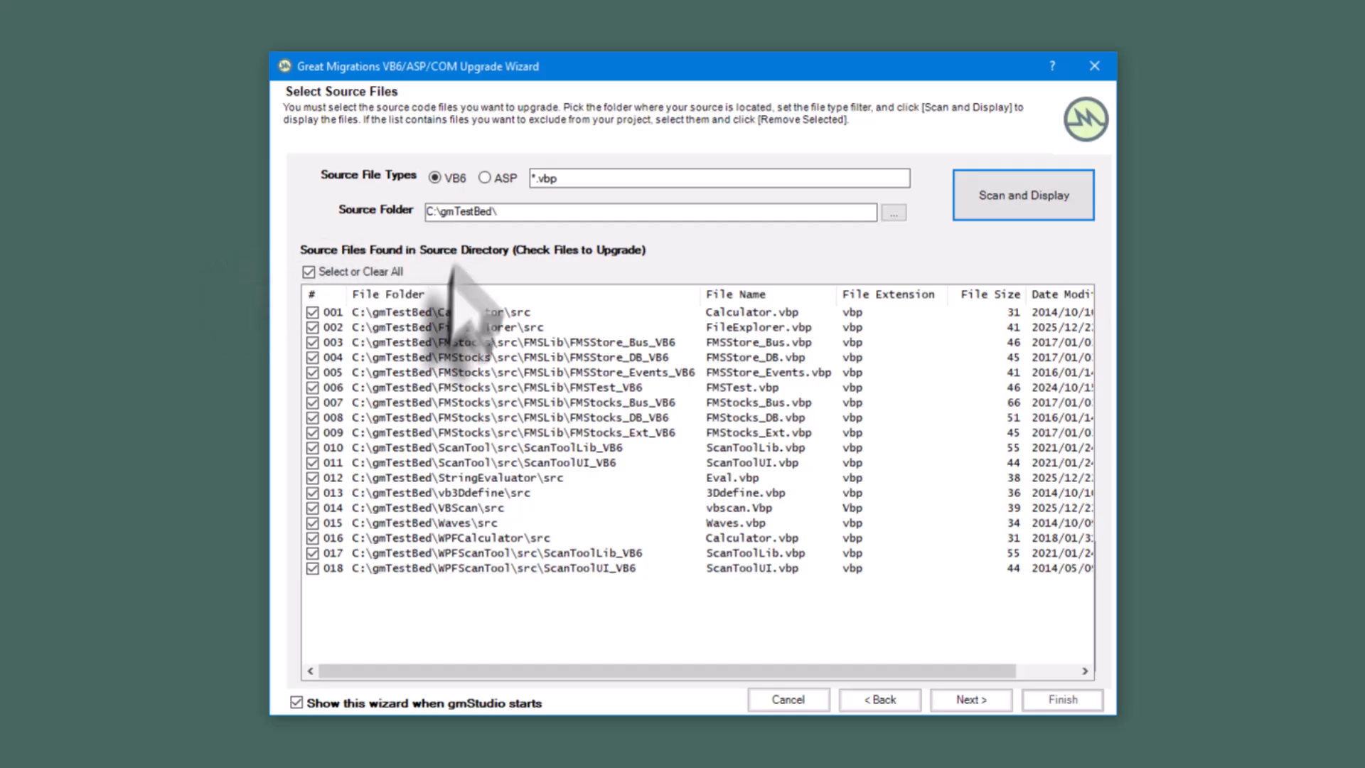
- Exclude the seven FMStocks projects, items 003 to 009, from the source files to upgrade
click(312, 342)
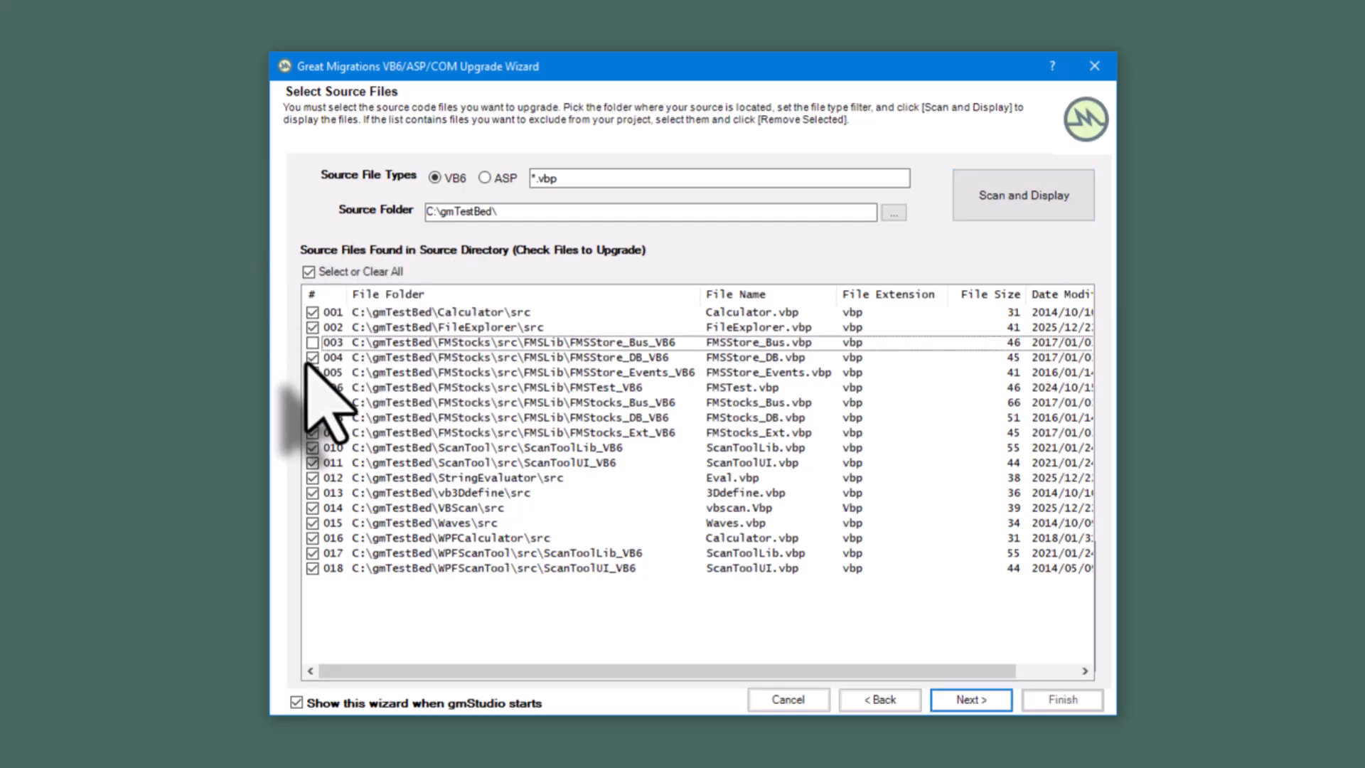
click(312, 357)
click(312, 372)
click(312, 387)
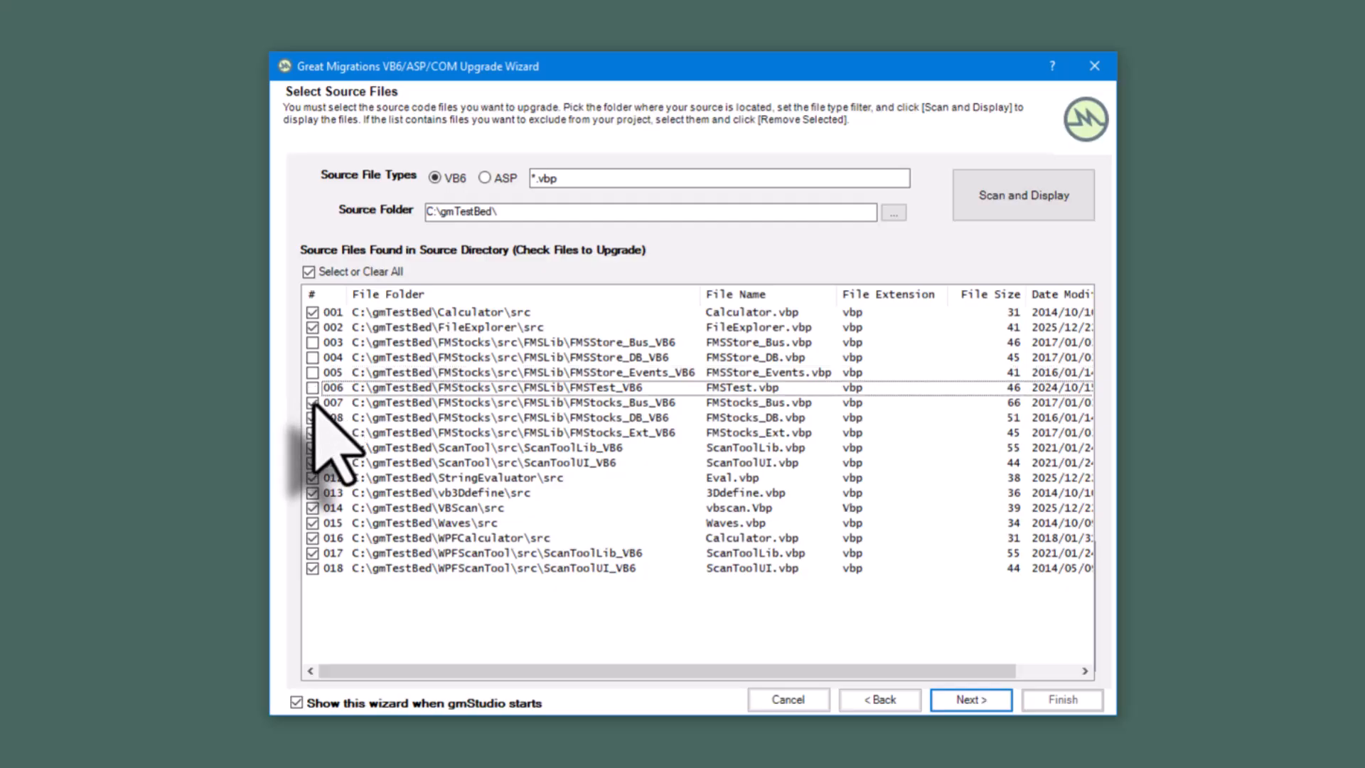
click(313, 403)
click(312, 418)
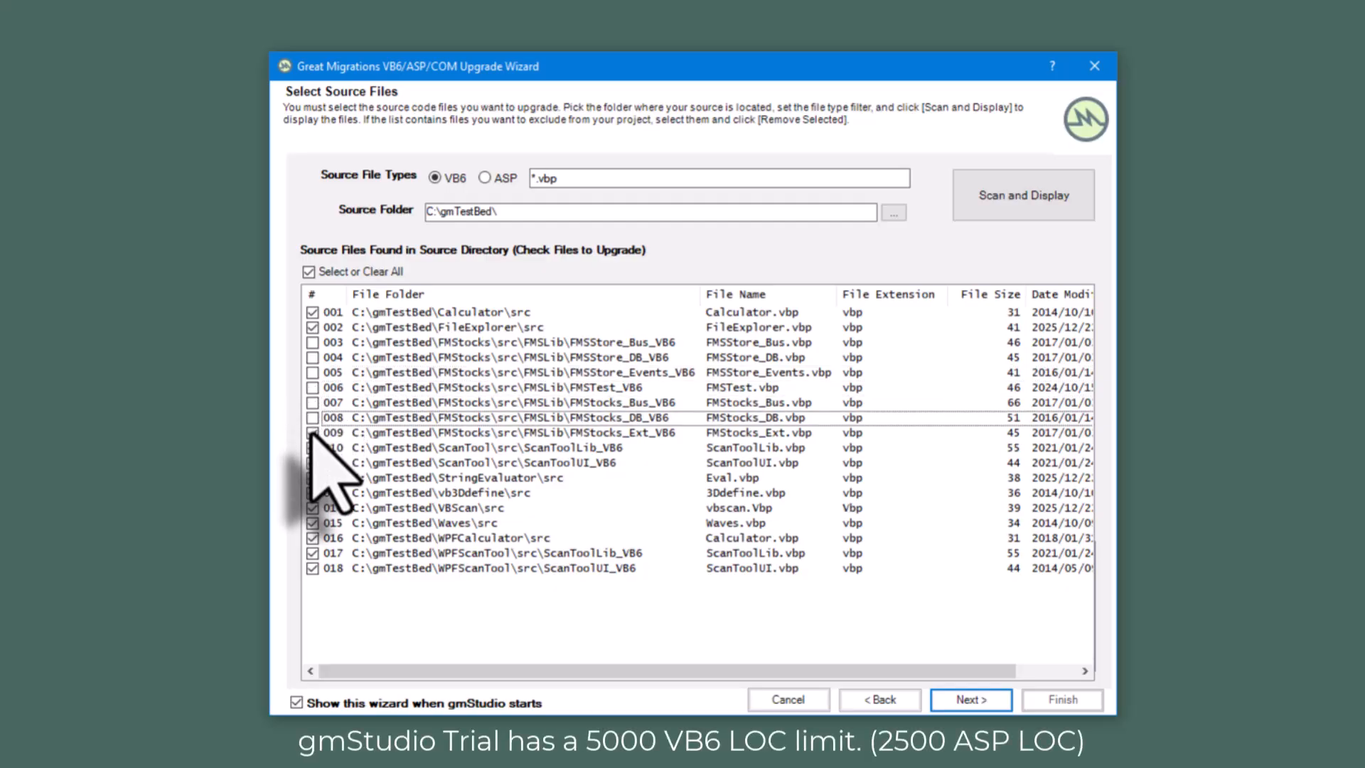
click(312, 432)
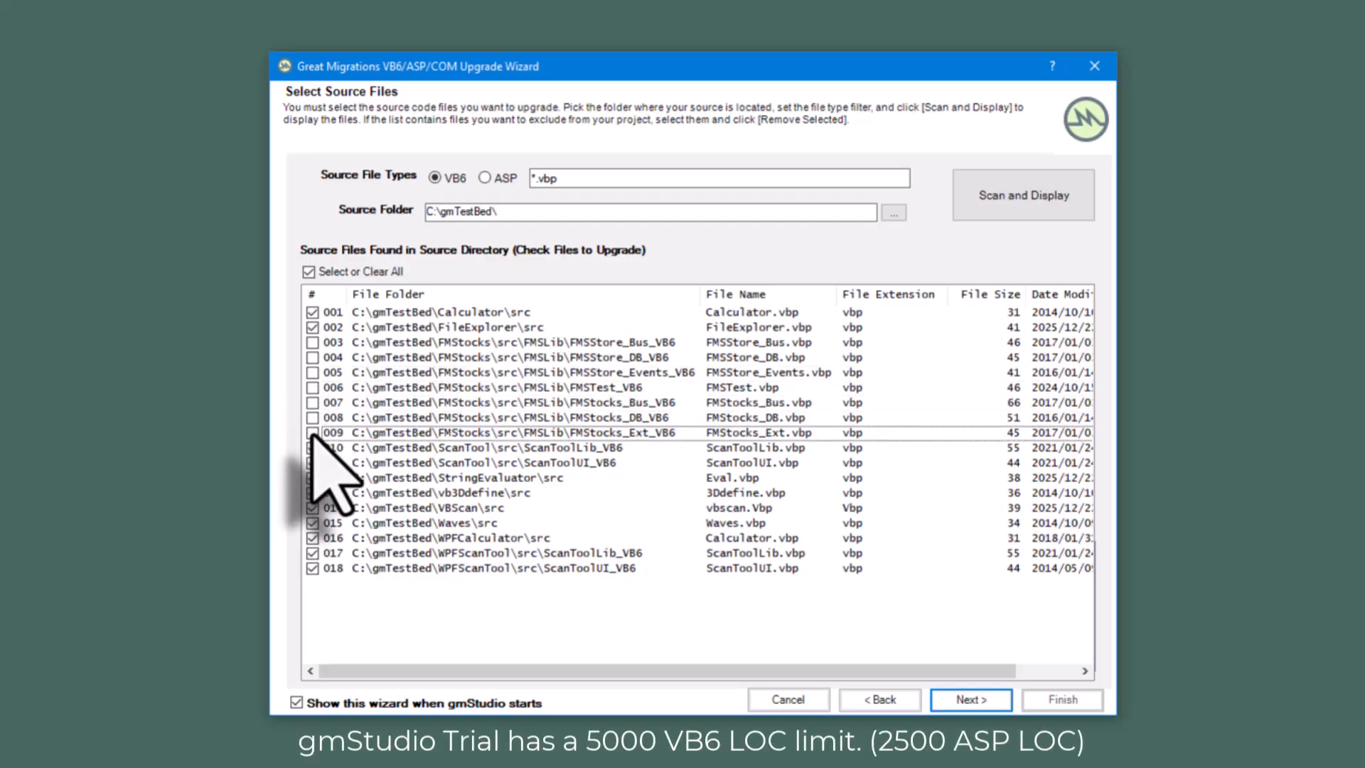
- Exclude the VBScan, Waves, WPFCalculator and both WPFScanTool projects, items 014 to 018, and continue to the project settings
click(312, 567)
click(312, 552)
click(312, 538)
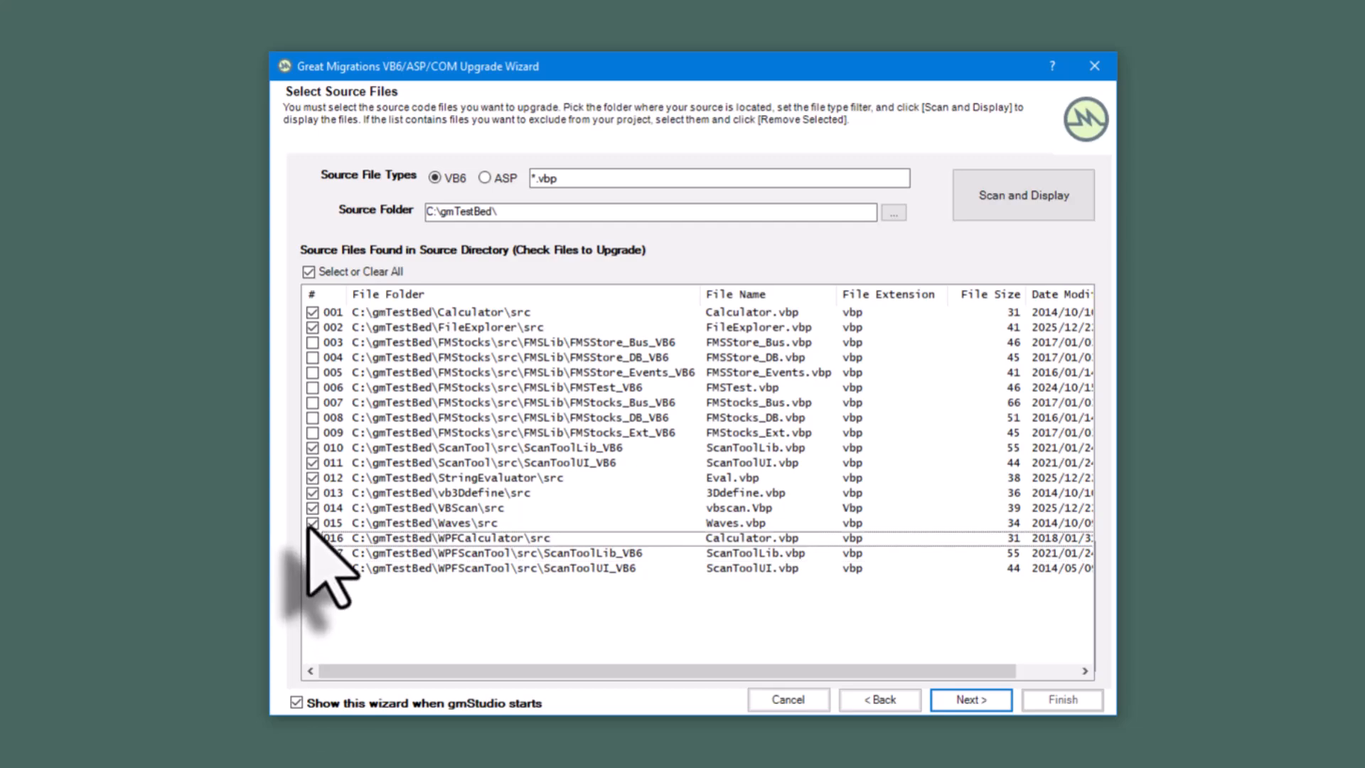
click(313, 522)
click(312, 508)
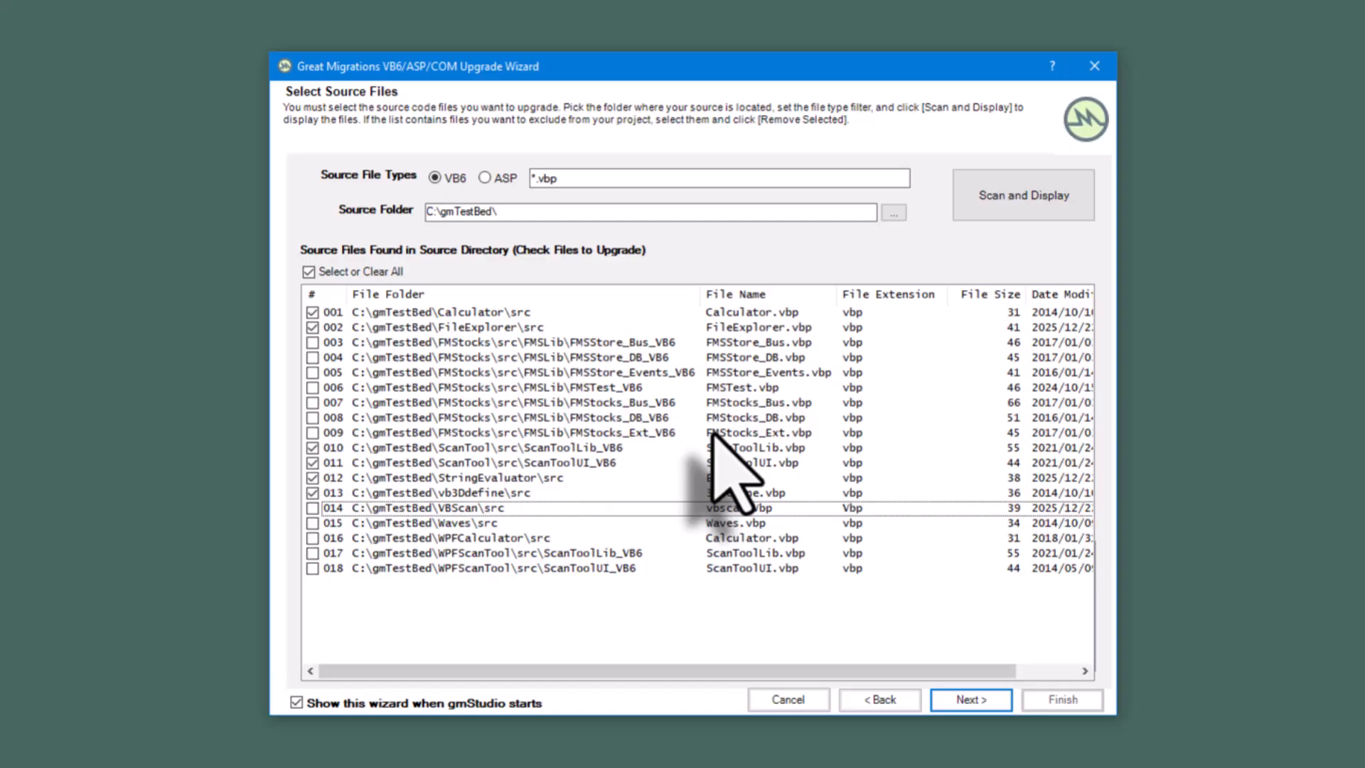
click(970, 700)
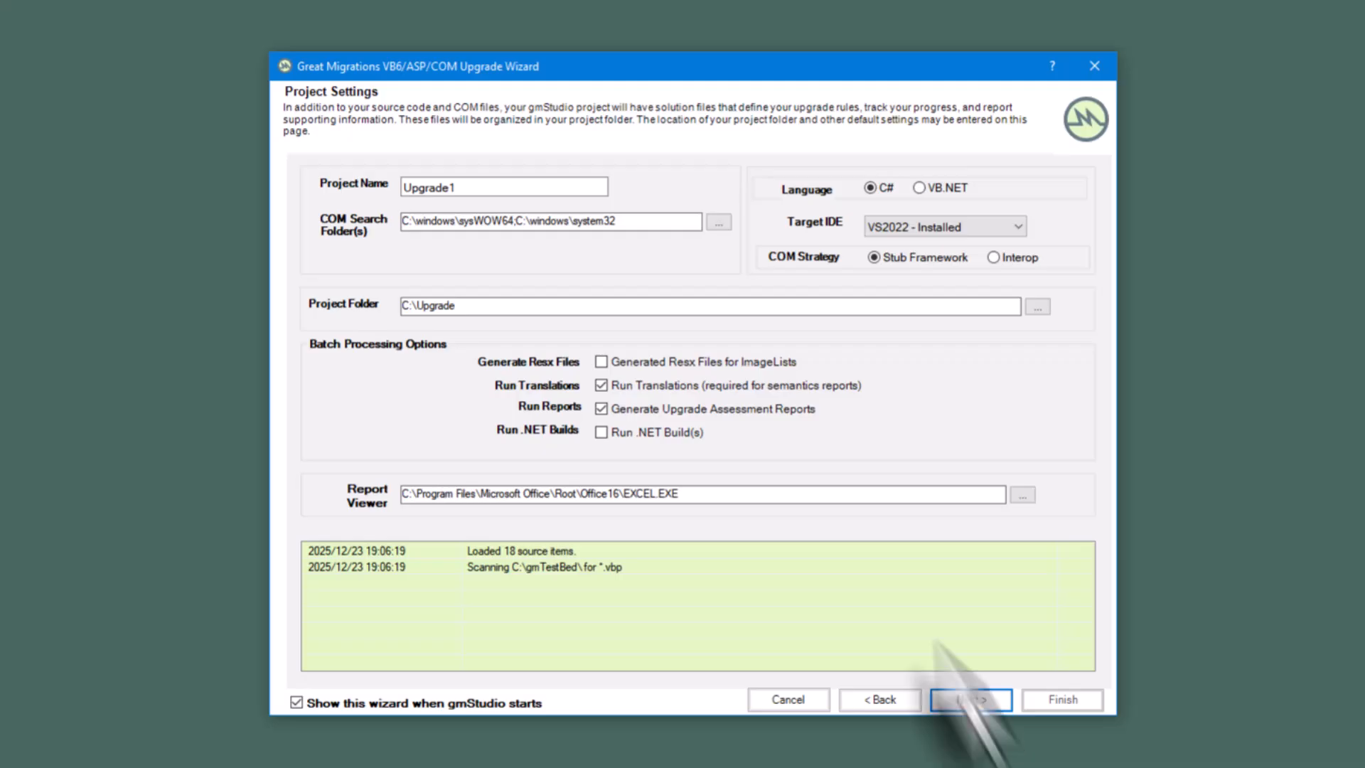
- Name the upgrade project Demo
click(464, 187)
drag(464, 187, 325, 191)
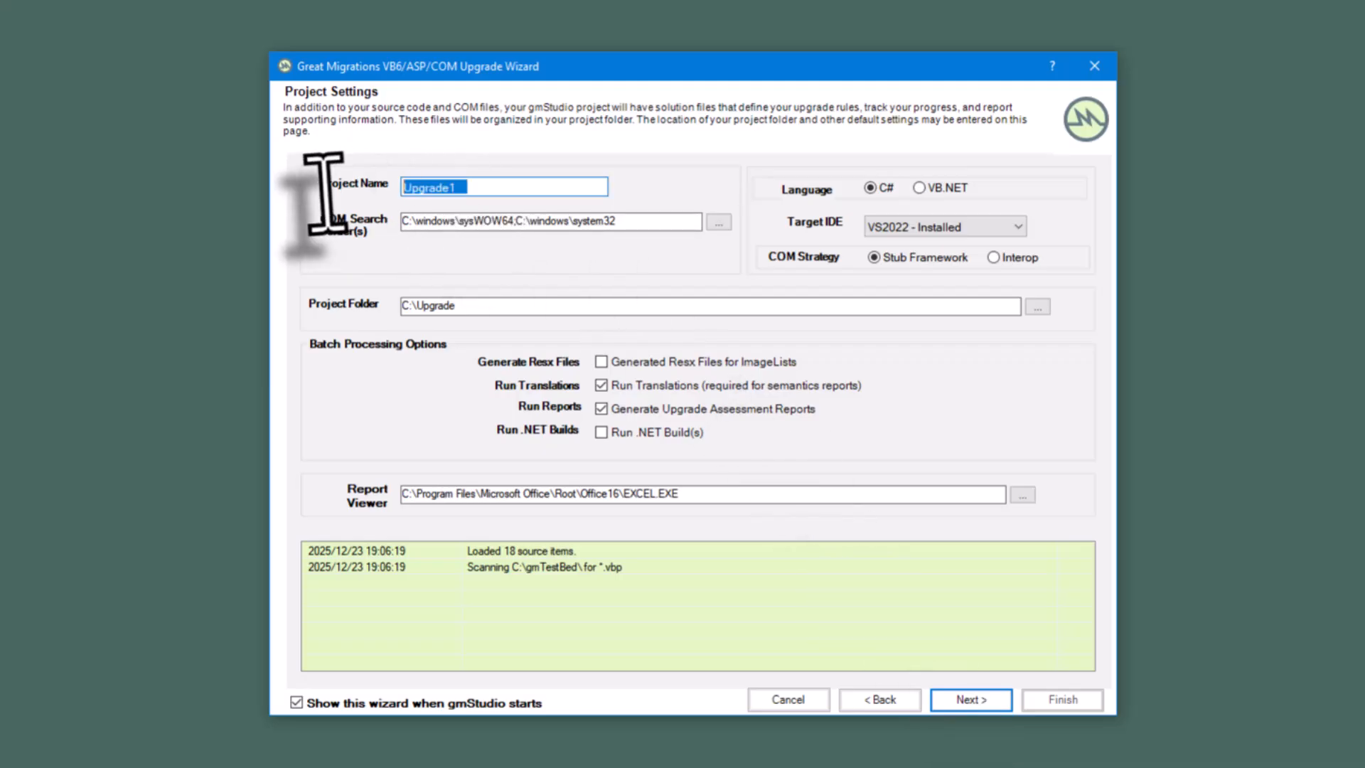
text(DEmo)
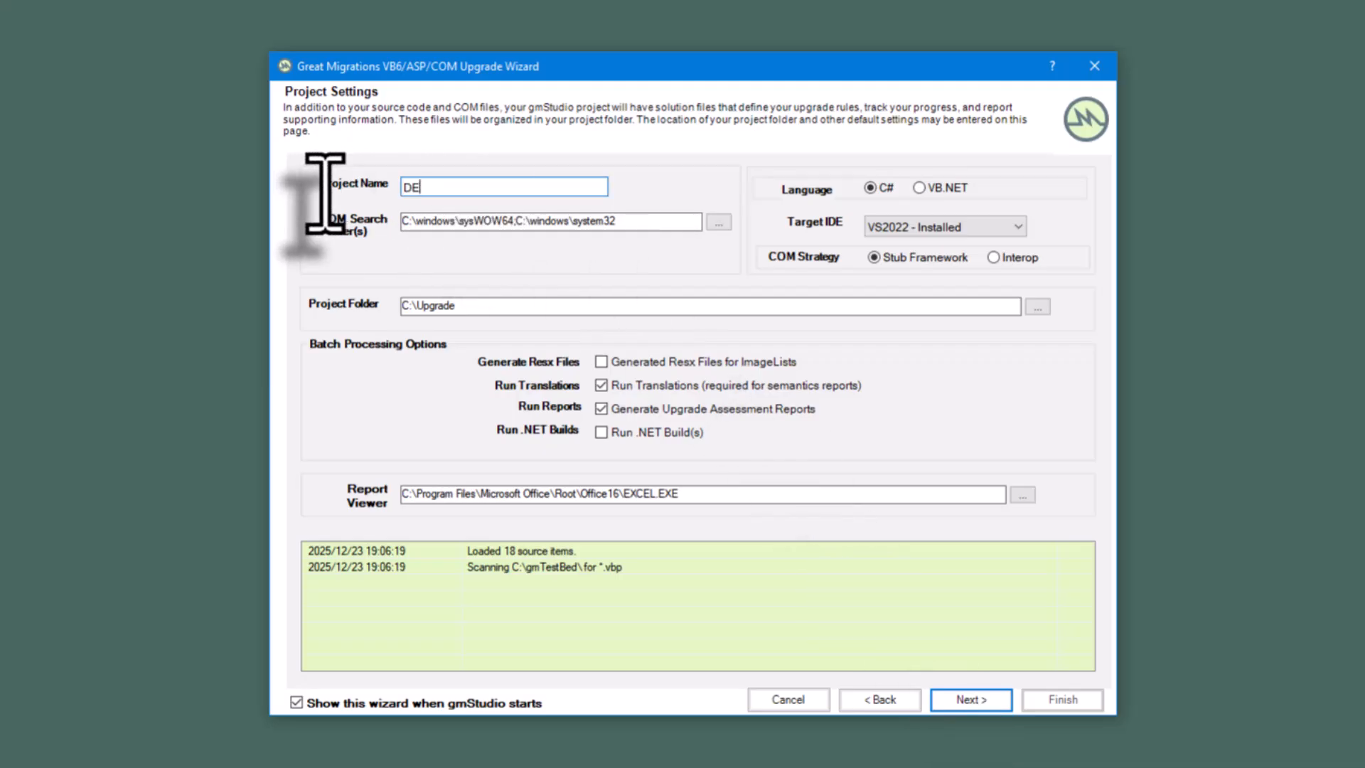
key(BackSpace)
key(BackSpace)
key(BackSpace)
text(emo)
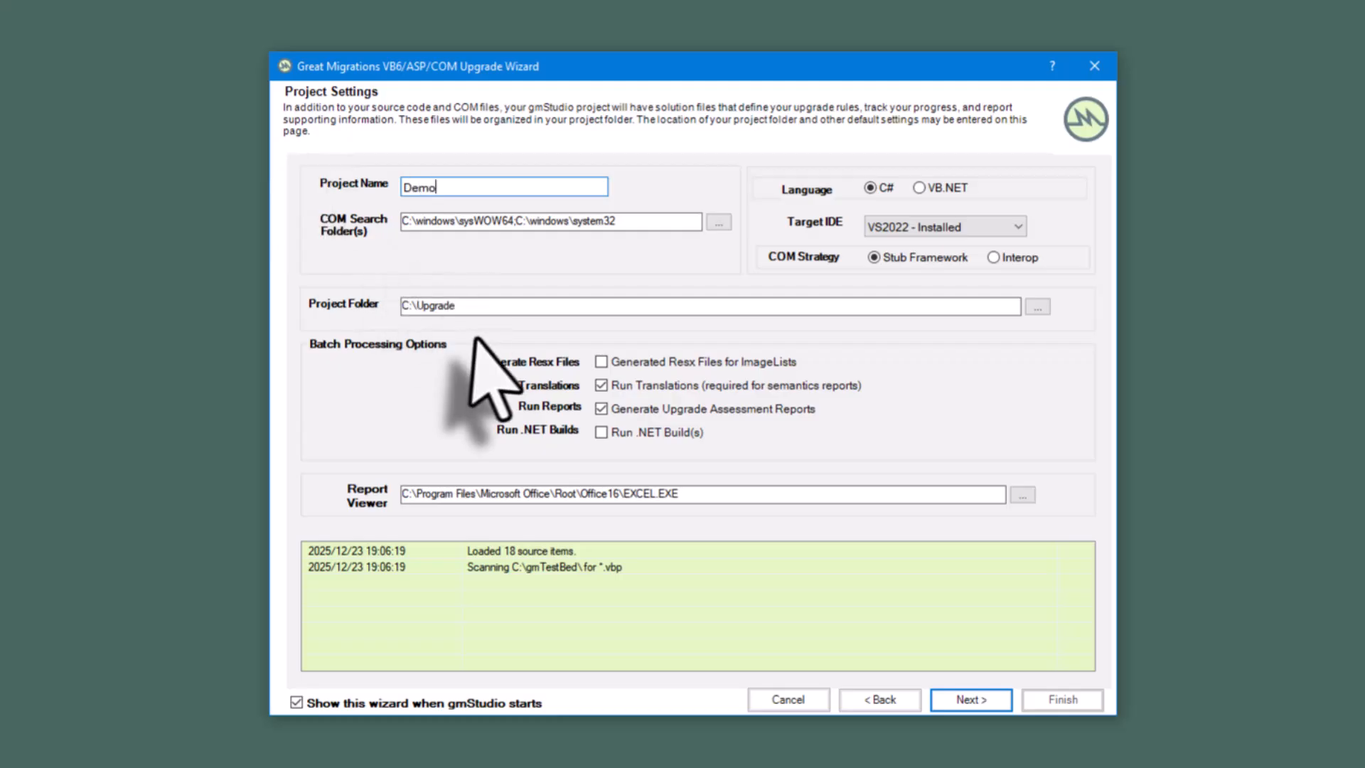
- Set the project folder to C:\gmTestBed\demo
drag(472, 305, 25, 274)
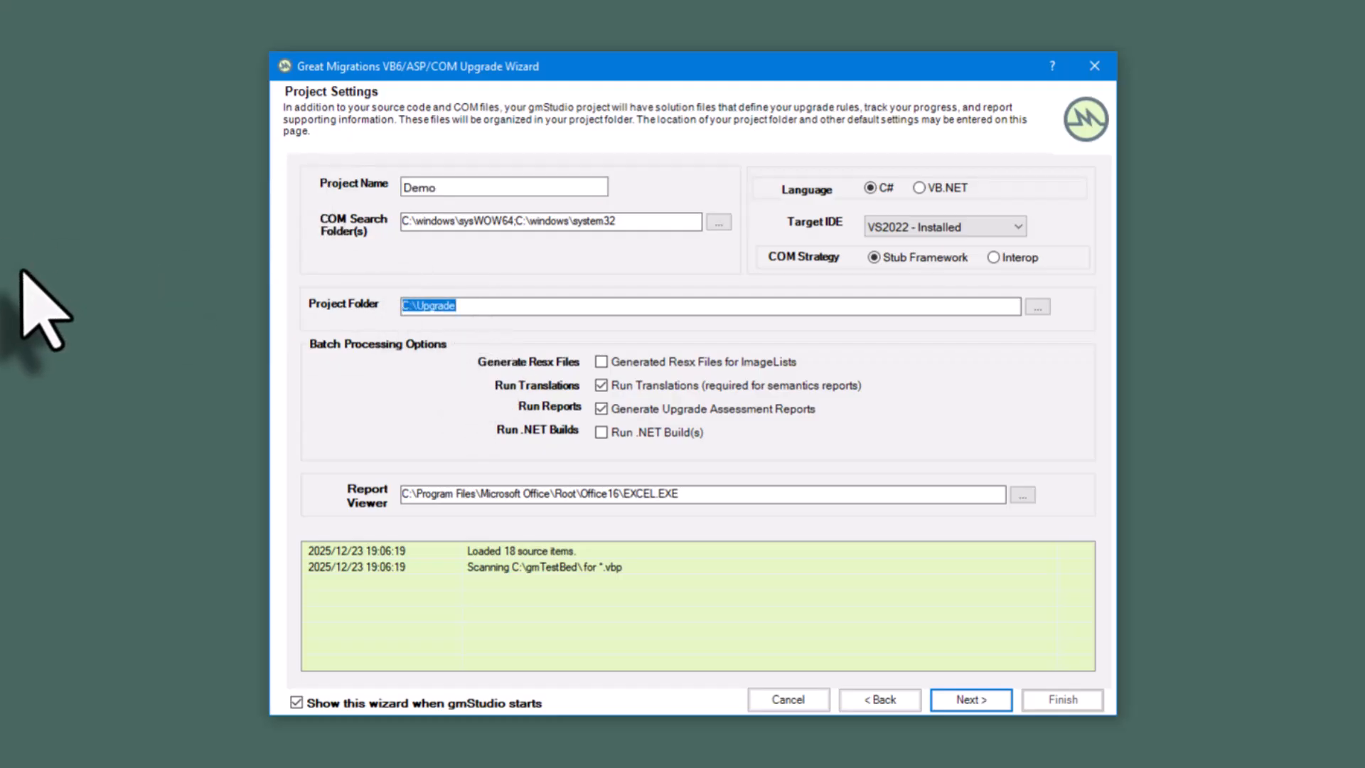
text(C:\gmTestBed\)
text(demo)
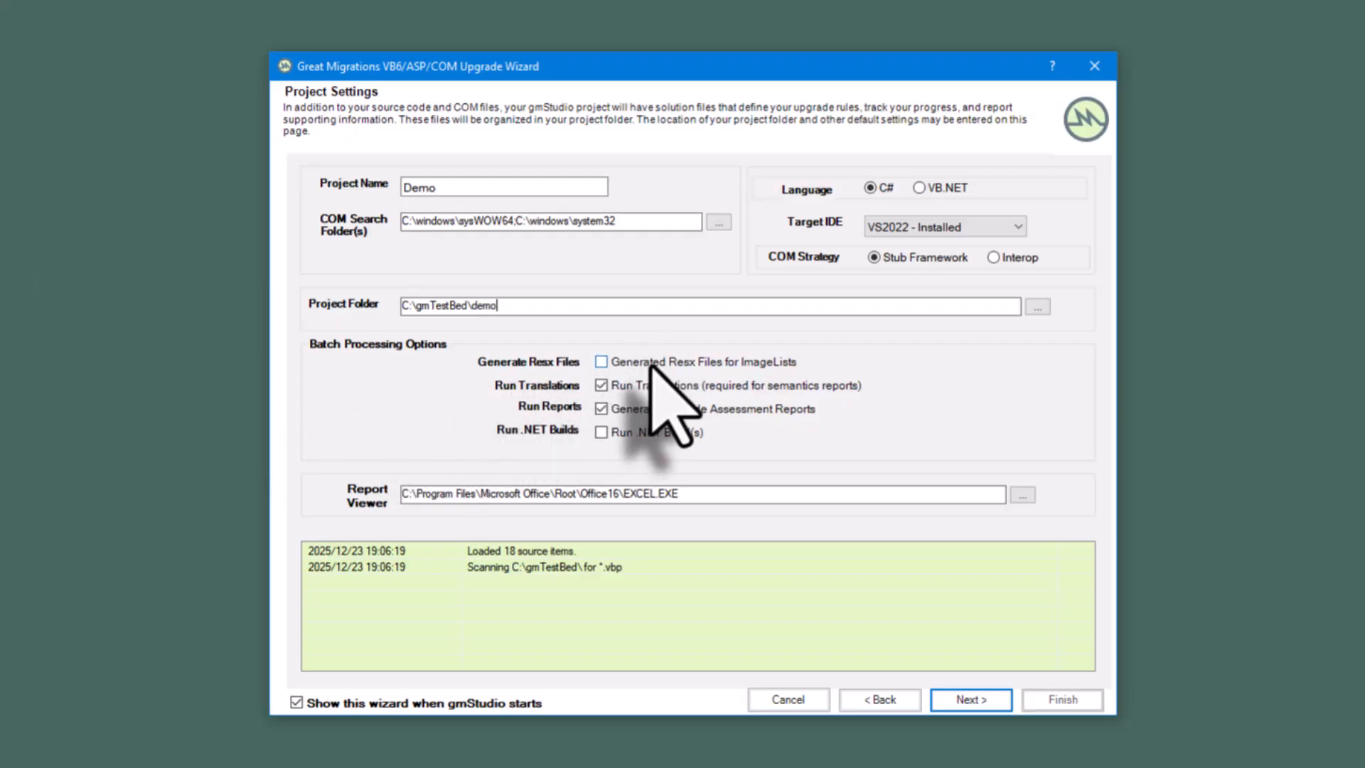
- Enable Resx file generation for ImageLists and .NET builds in the batch options, and run the batch upgrade
click(613, 362)
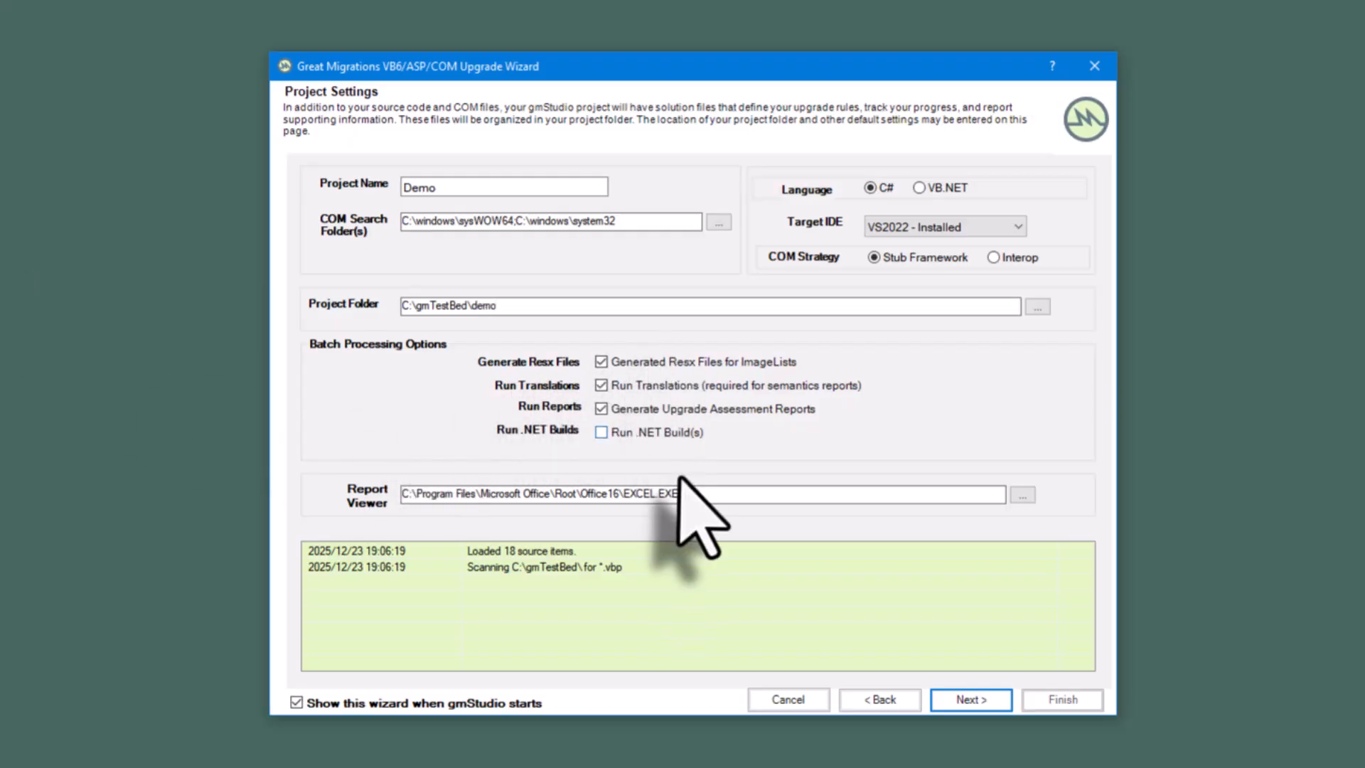
click(646, 430)
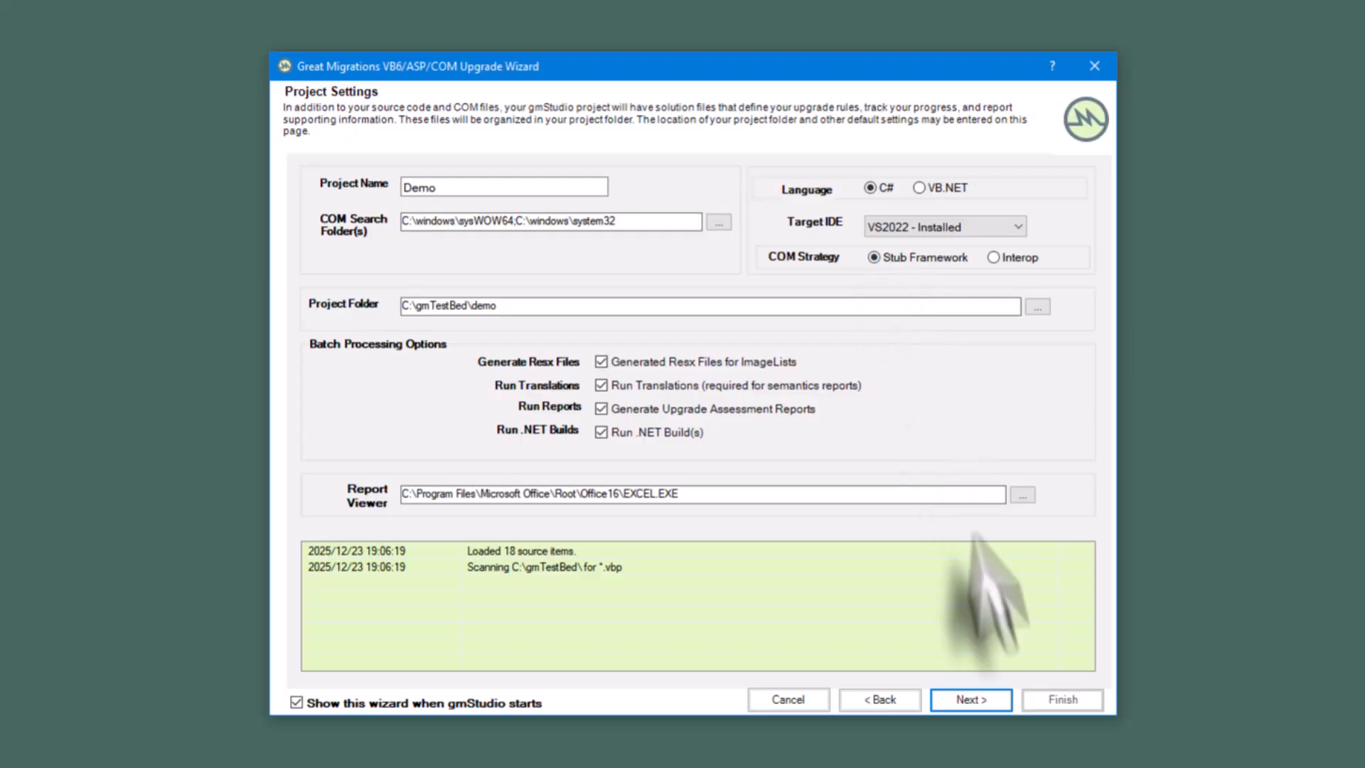
click(976, 702)
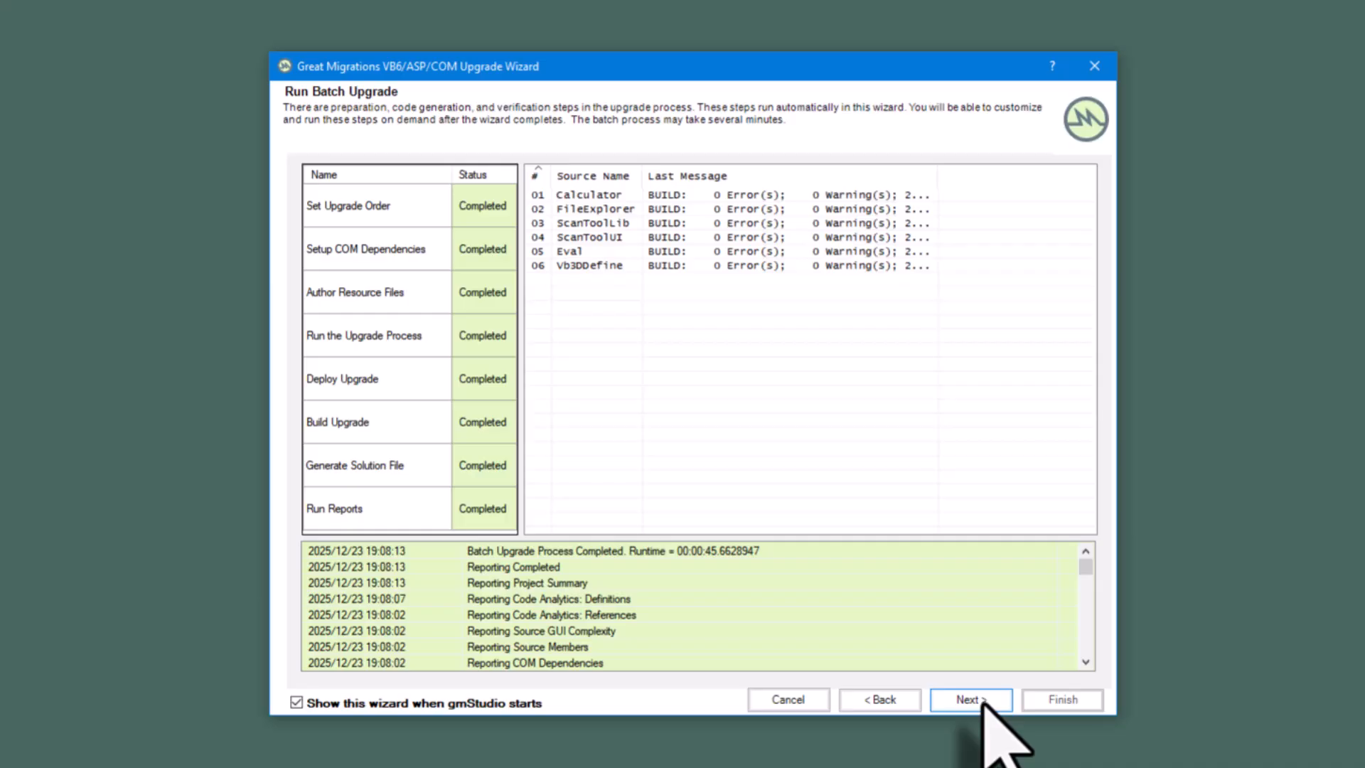
- Continue to the project review request, read through its project notes and move on without requesting a review
click(983, 699)
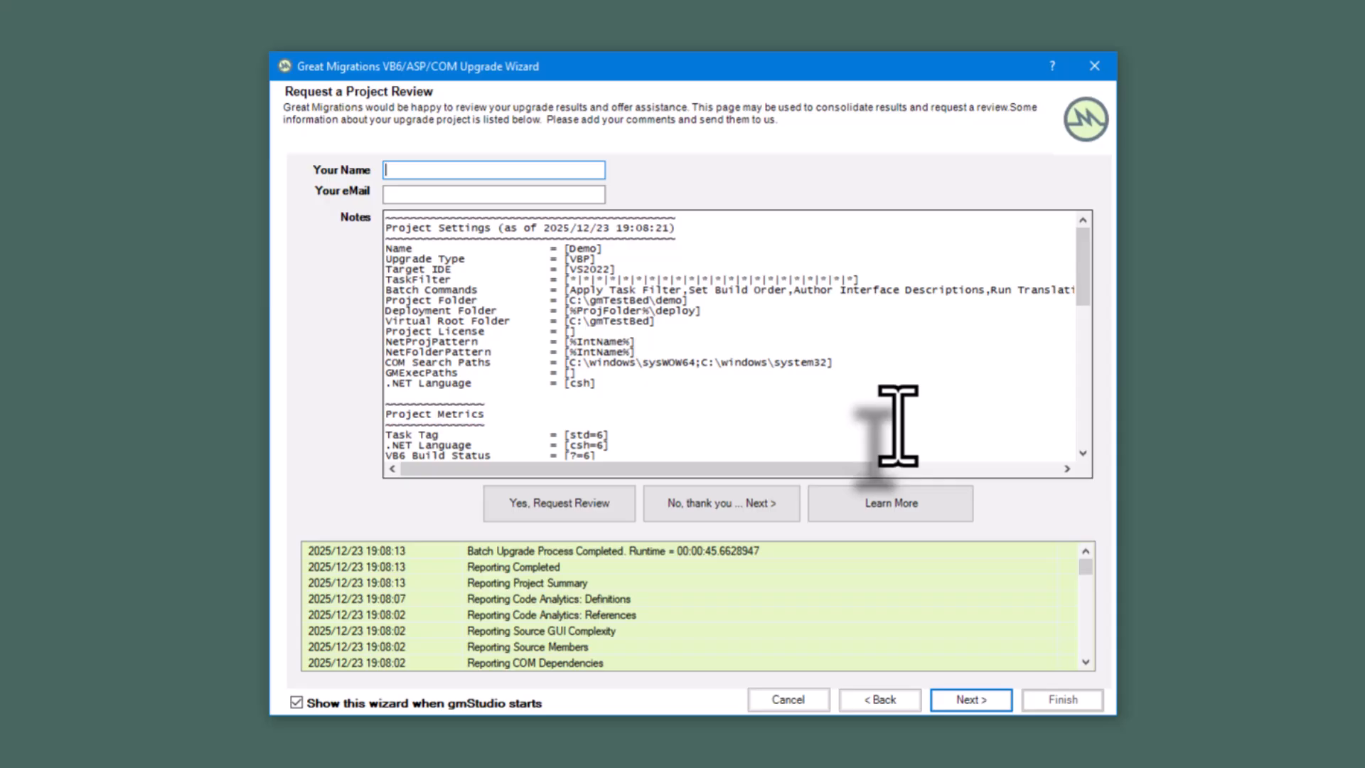
scroll(664, 305, down, 6)
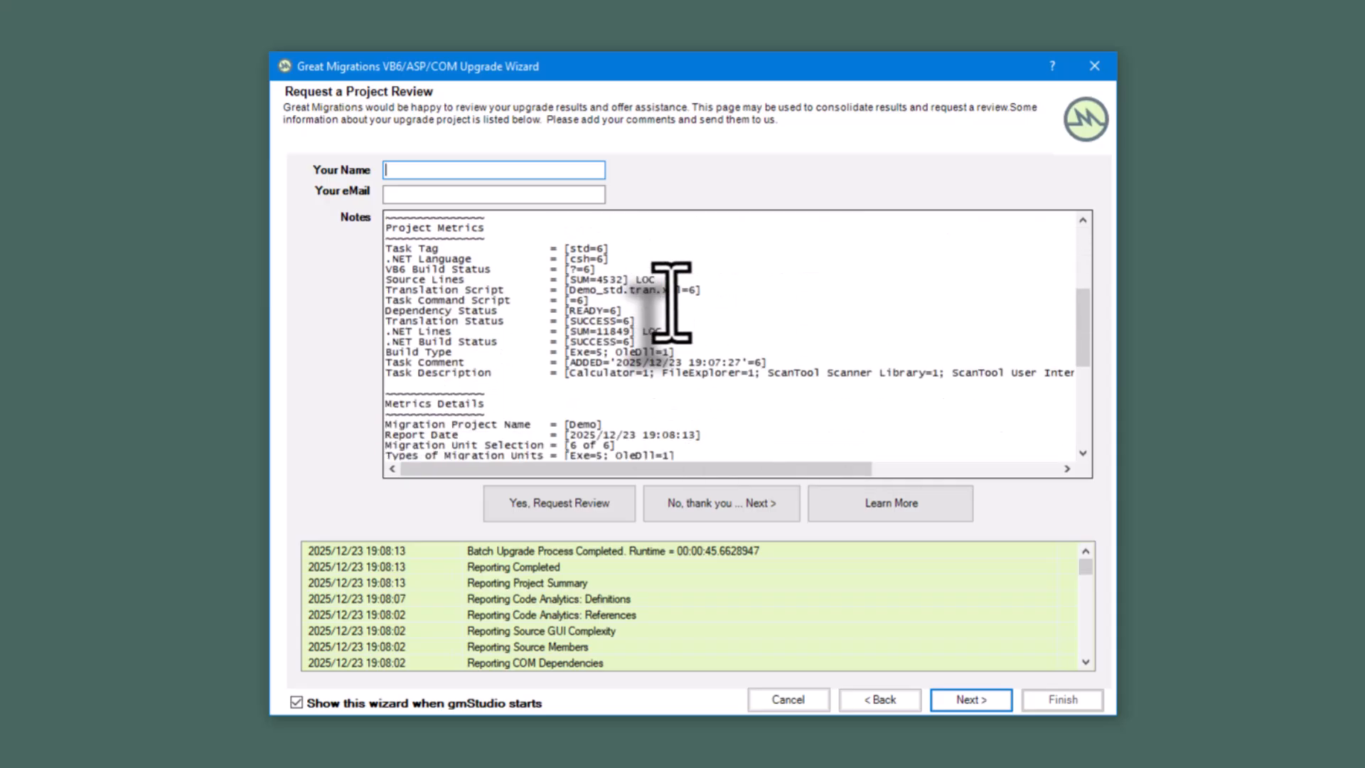
scroll(671, 305, down, 7)
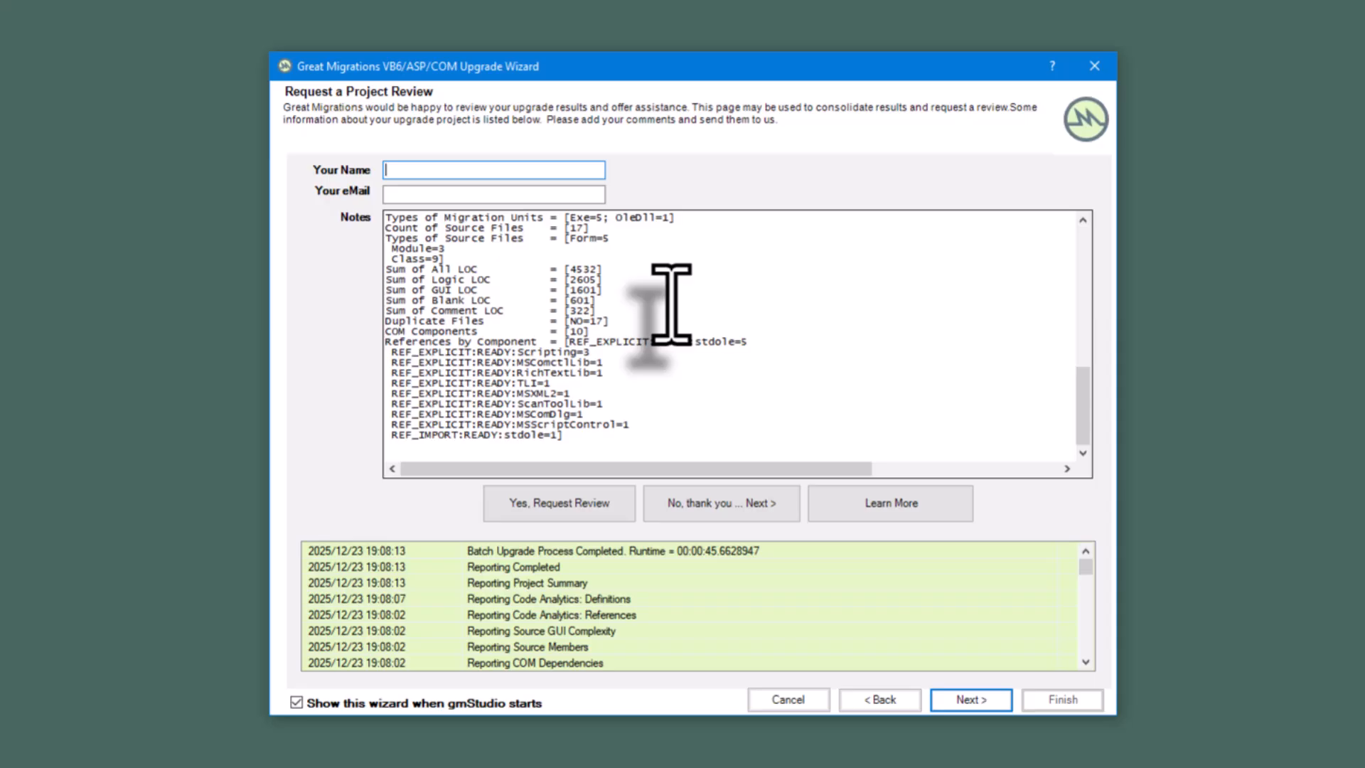
scroll(671, 306, up, 13)
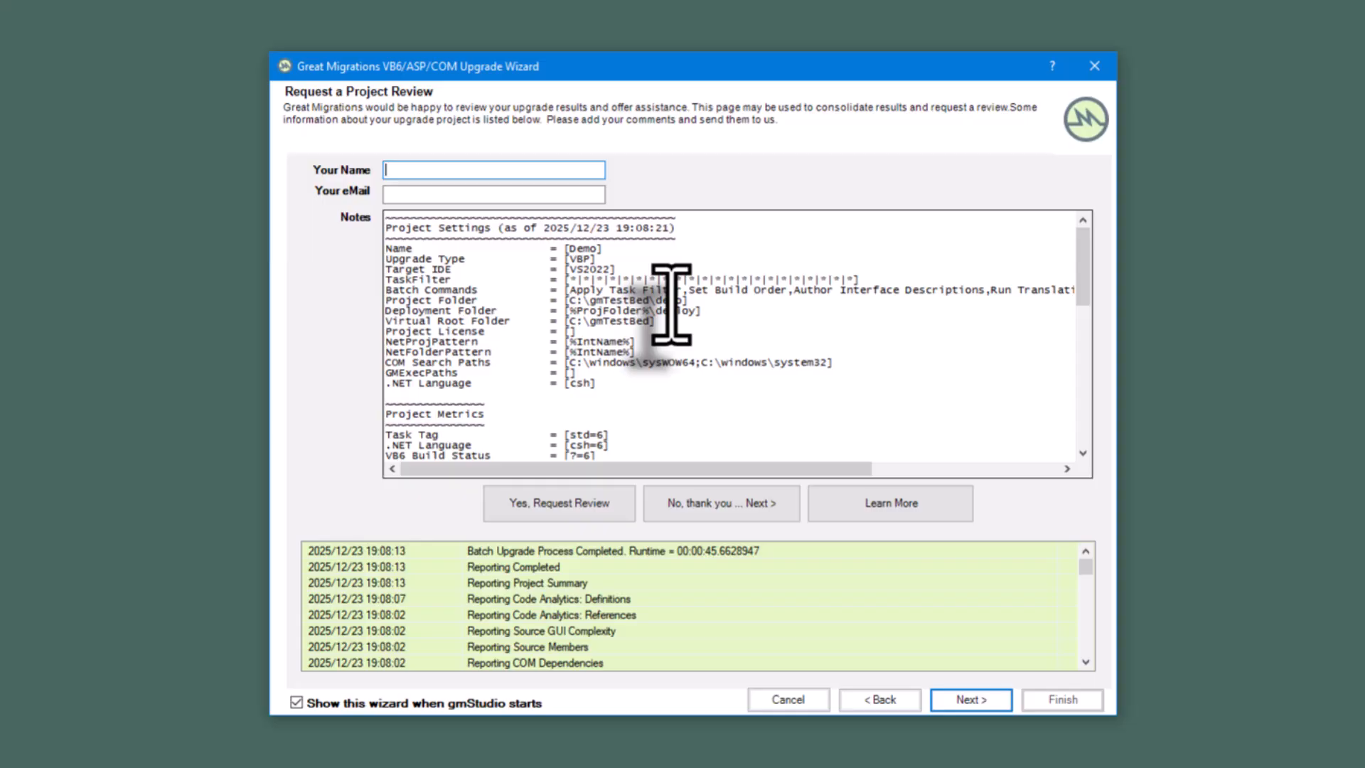
click(972, 699)
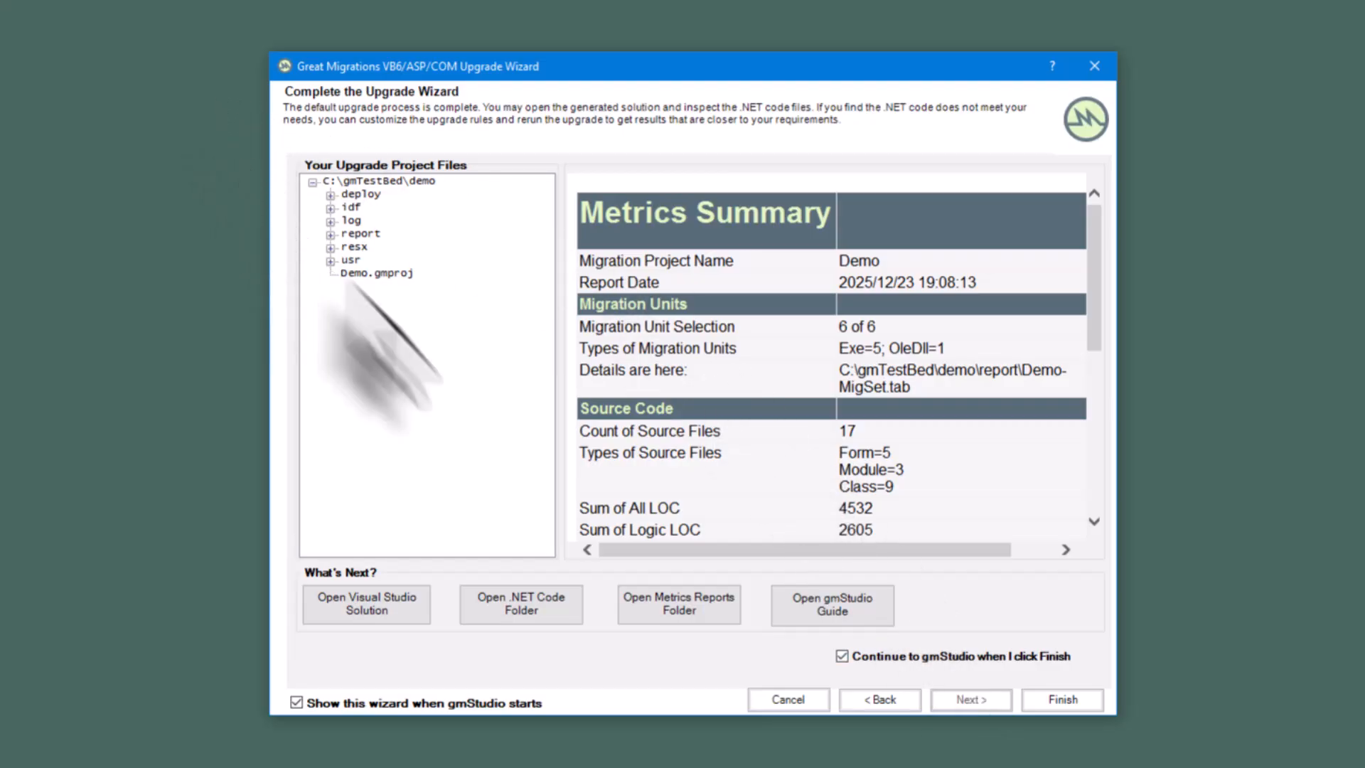
- Inspect the generated deploy and idf folders and the metrics summary, and finish the wizard, continuing to gmStudio
click(330, 194)
click(330, 314)
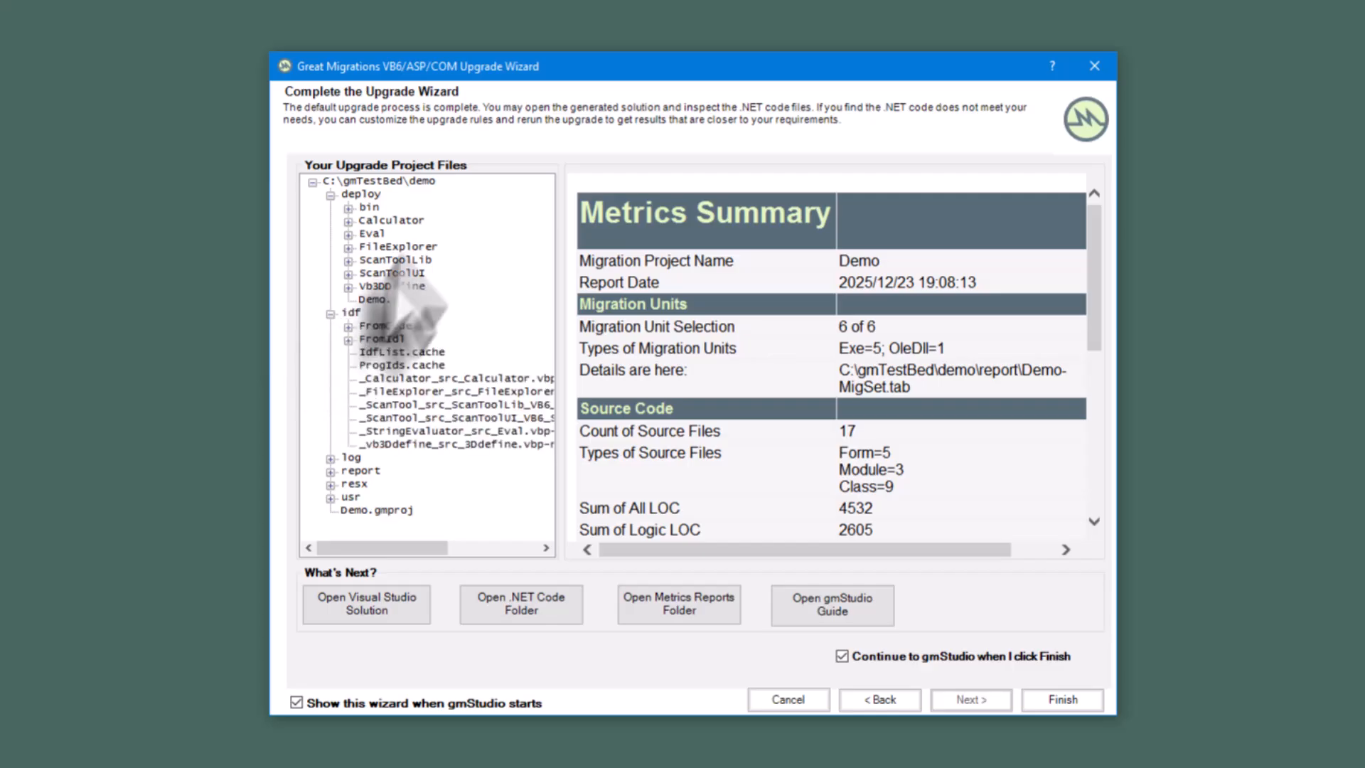
scroll(924, 356, down, 5)
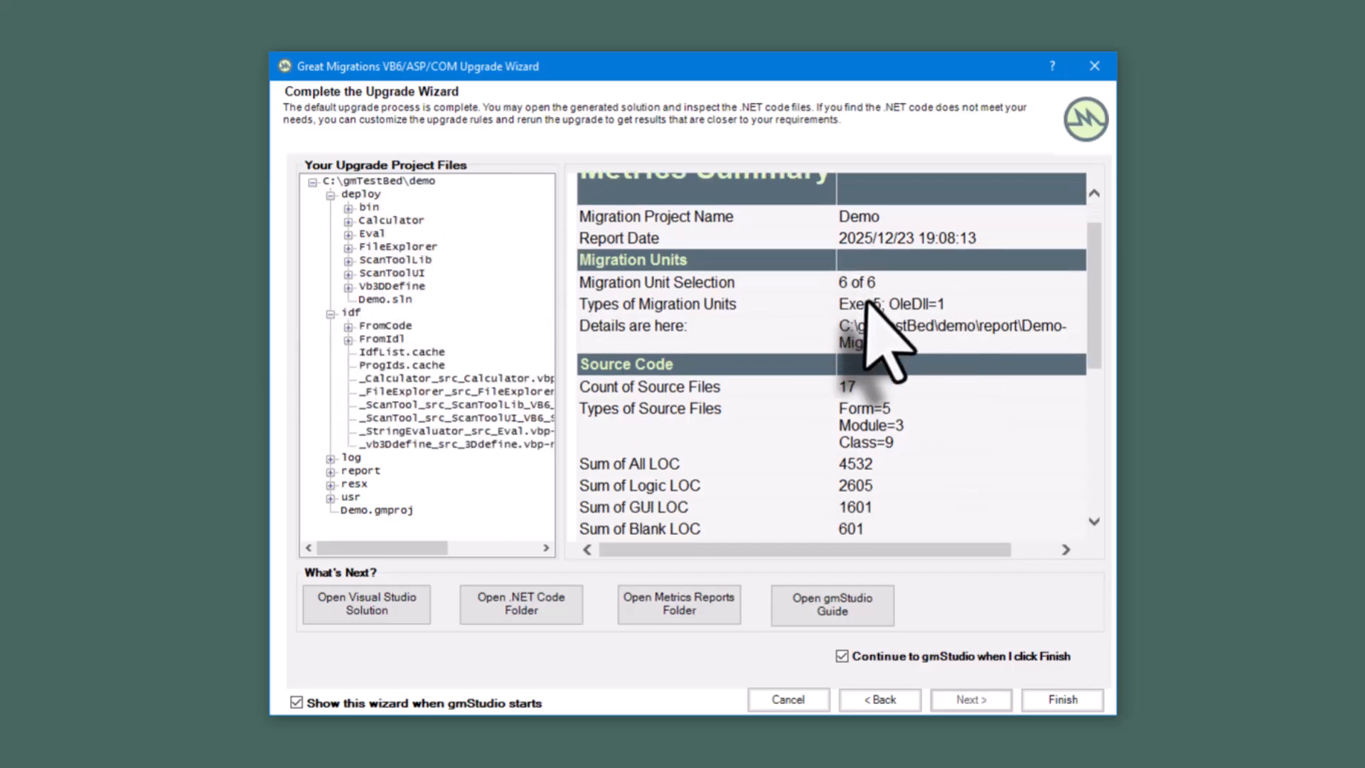
scroll(869, 304, down, 1)
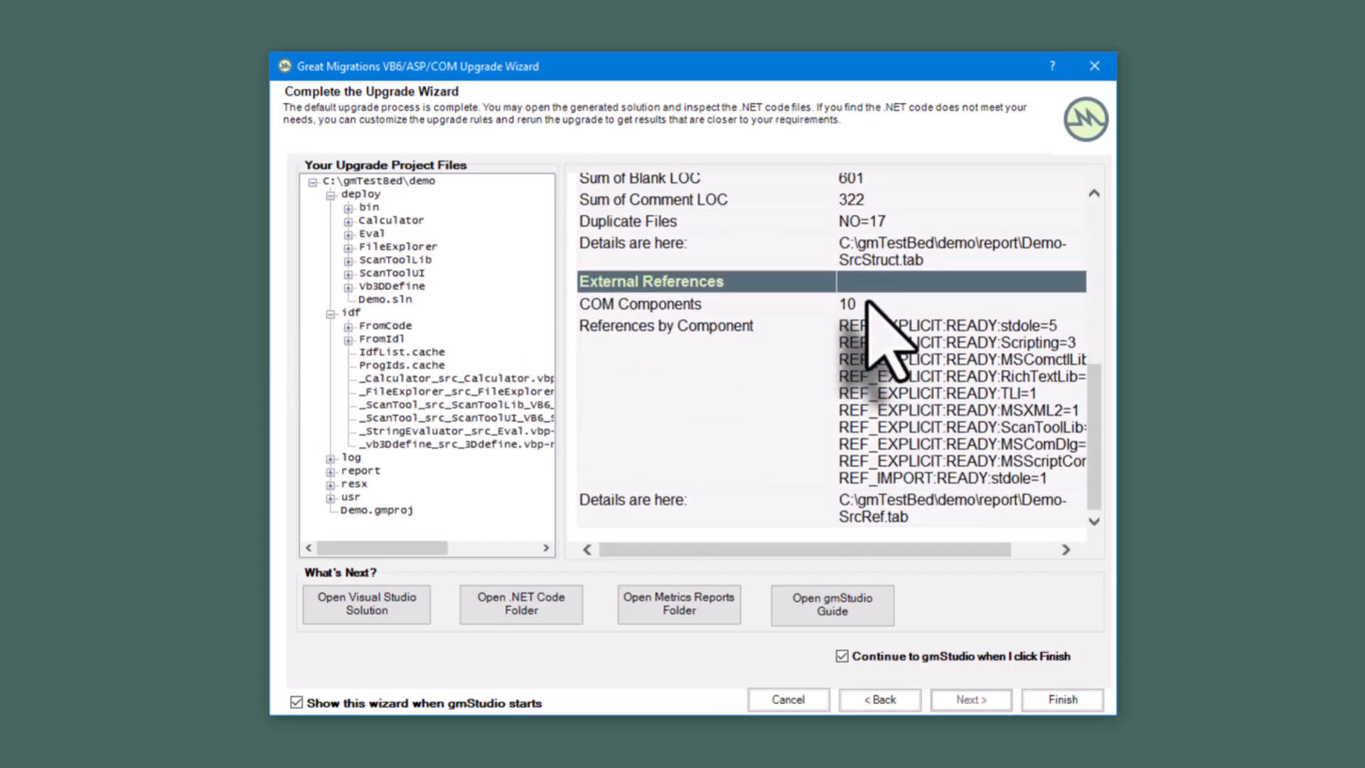
click(1063, 699)
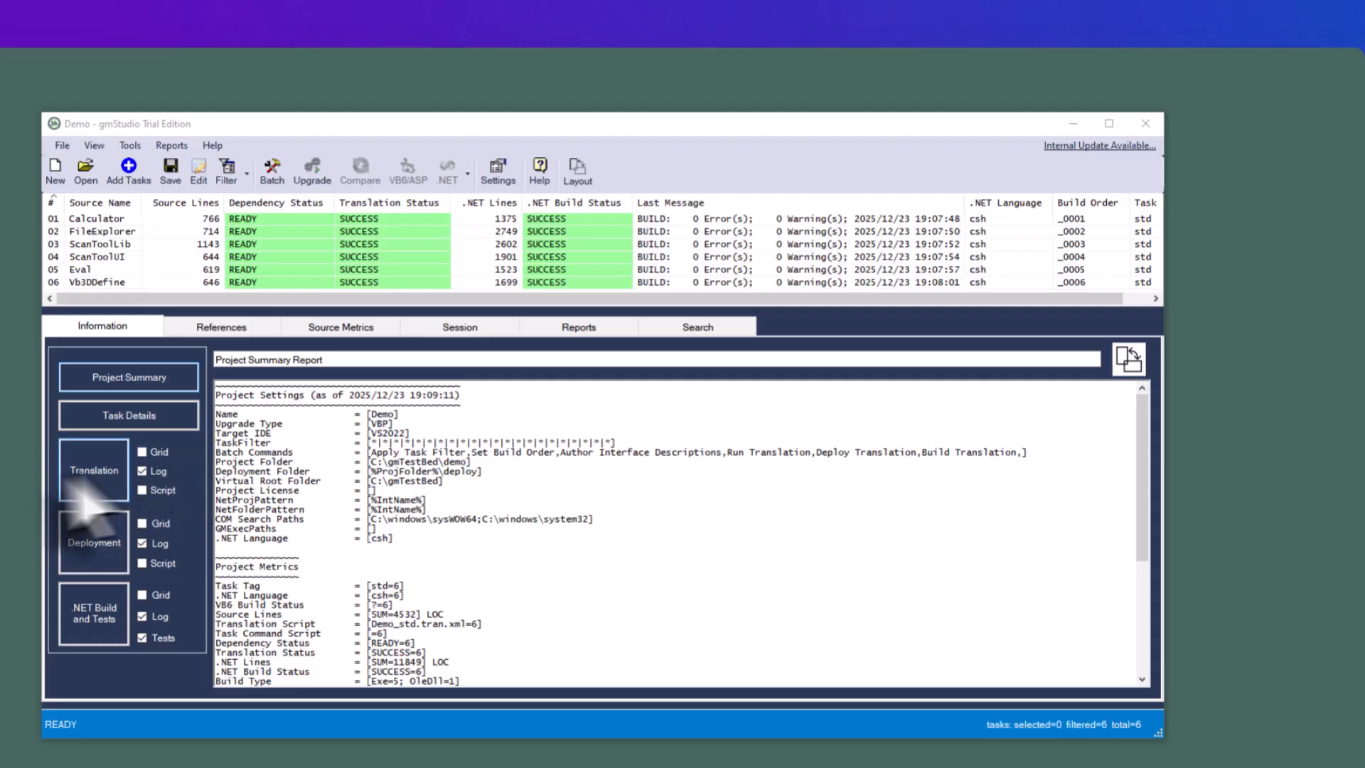
- View the FileExplorer task's translation, deployment and .NET build logs, and display the project's available reports
click(92, 231)
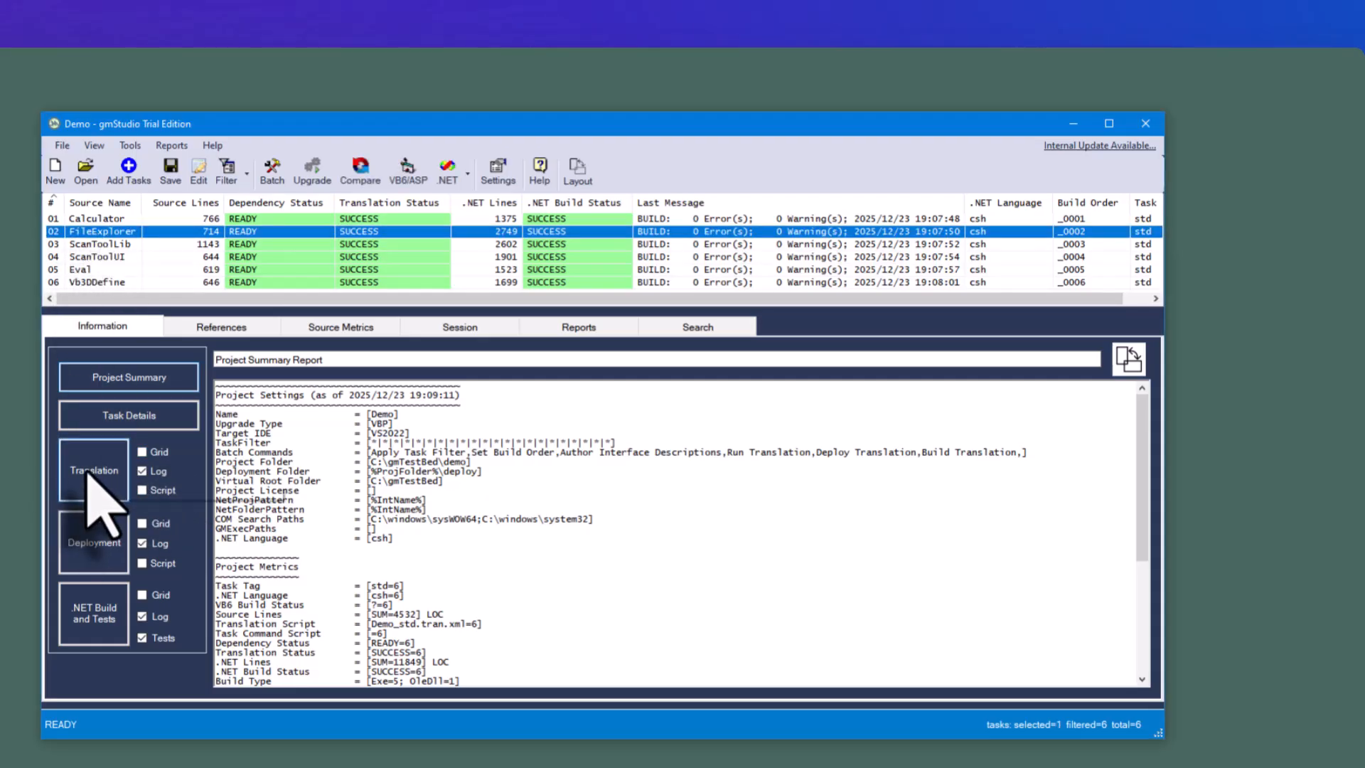
click(91, 468)
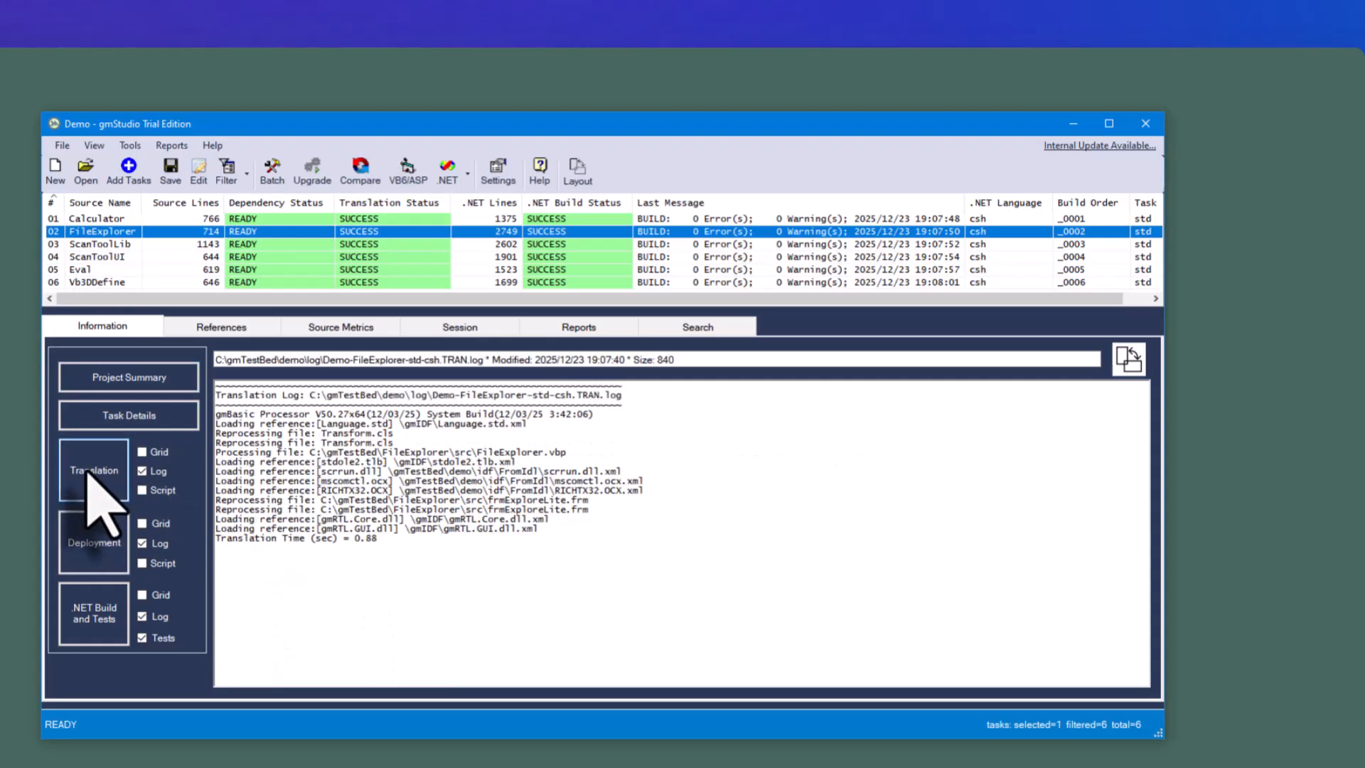
click(95, 554)
click(106, 625)
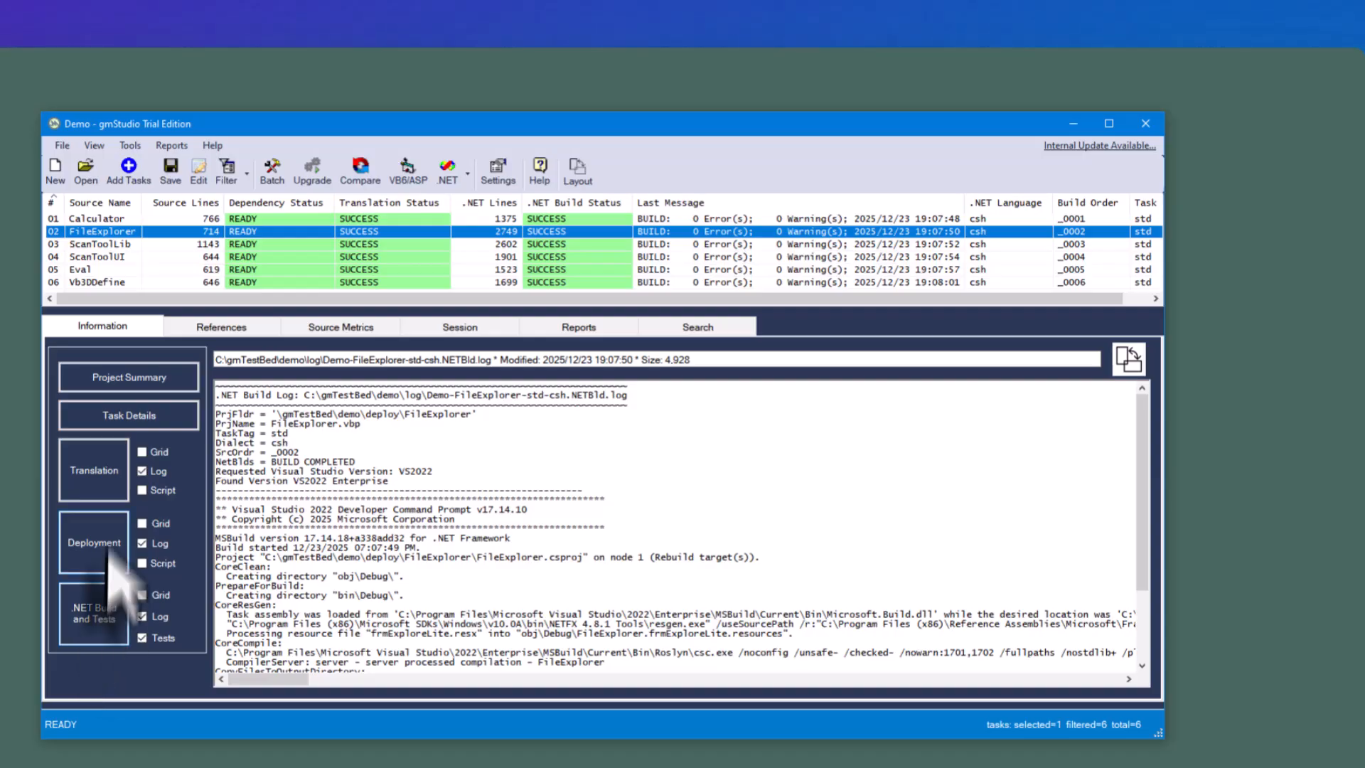
click(599, 327)
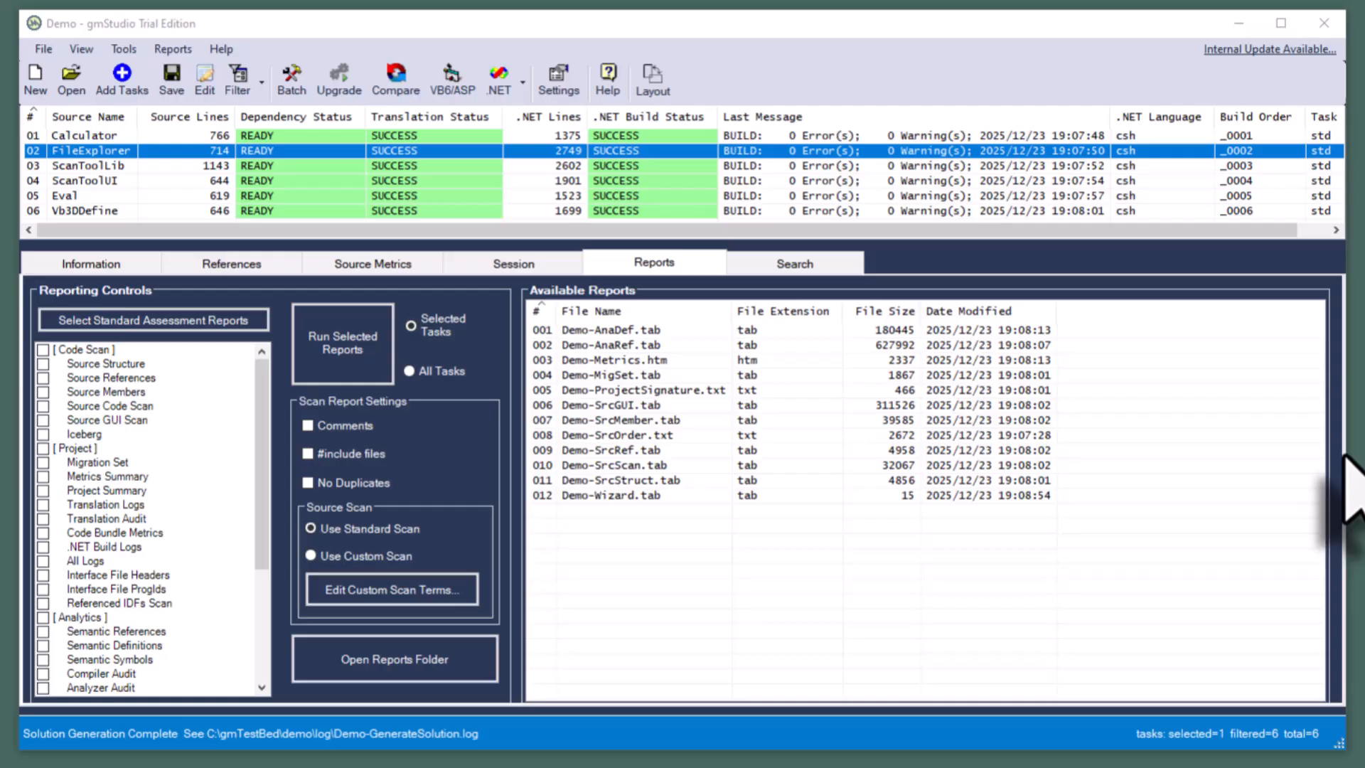
- Set the .NET IDE launch mode to New Solution and open the upgraded projects in Visual Studio
click(522, 75)
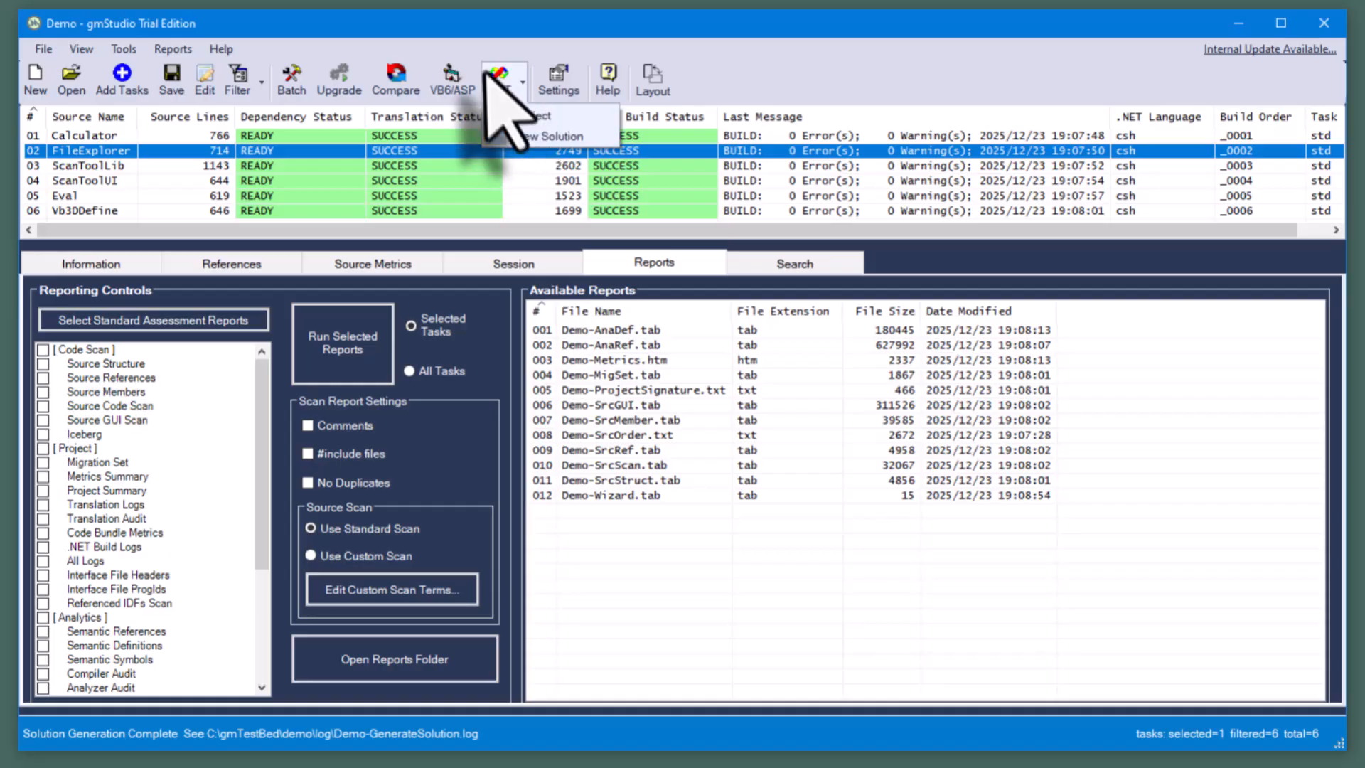
click(492, 82)
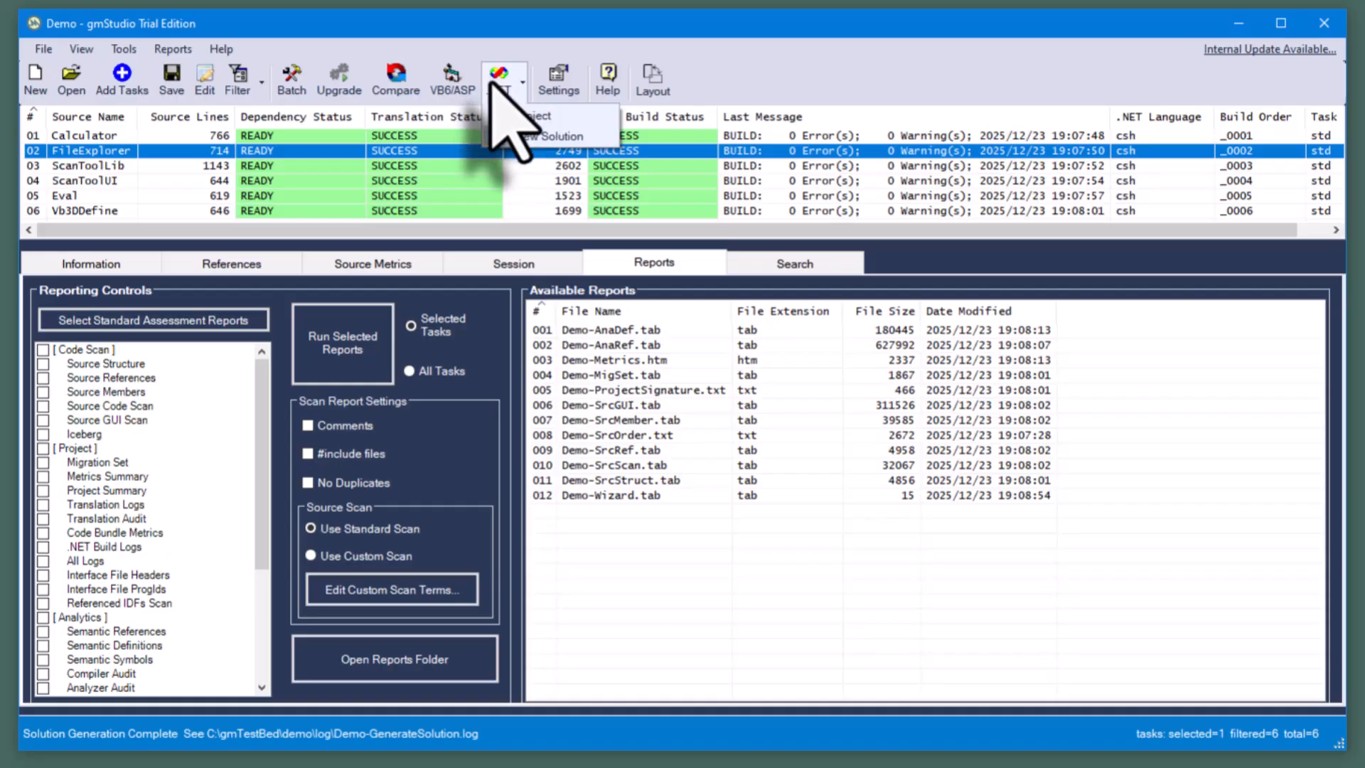
click(546, 136)
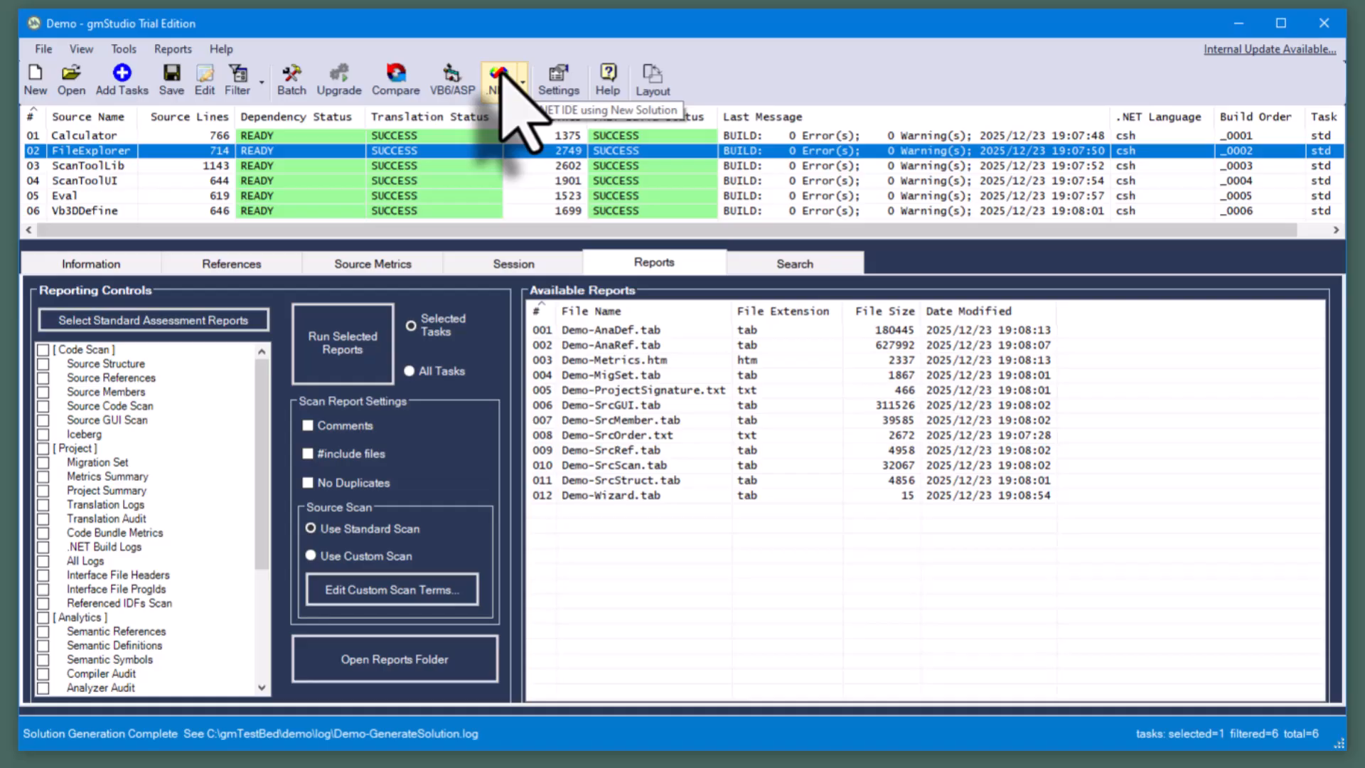
click(502, 74)
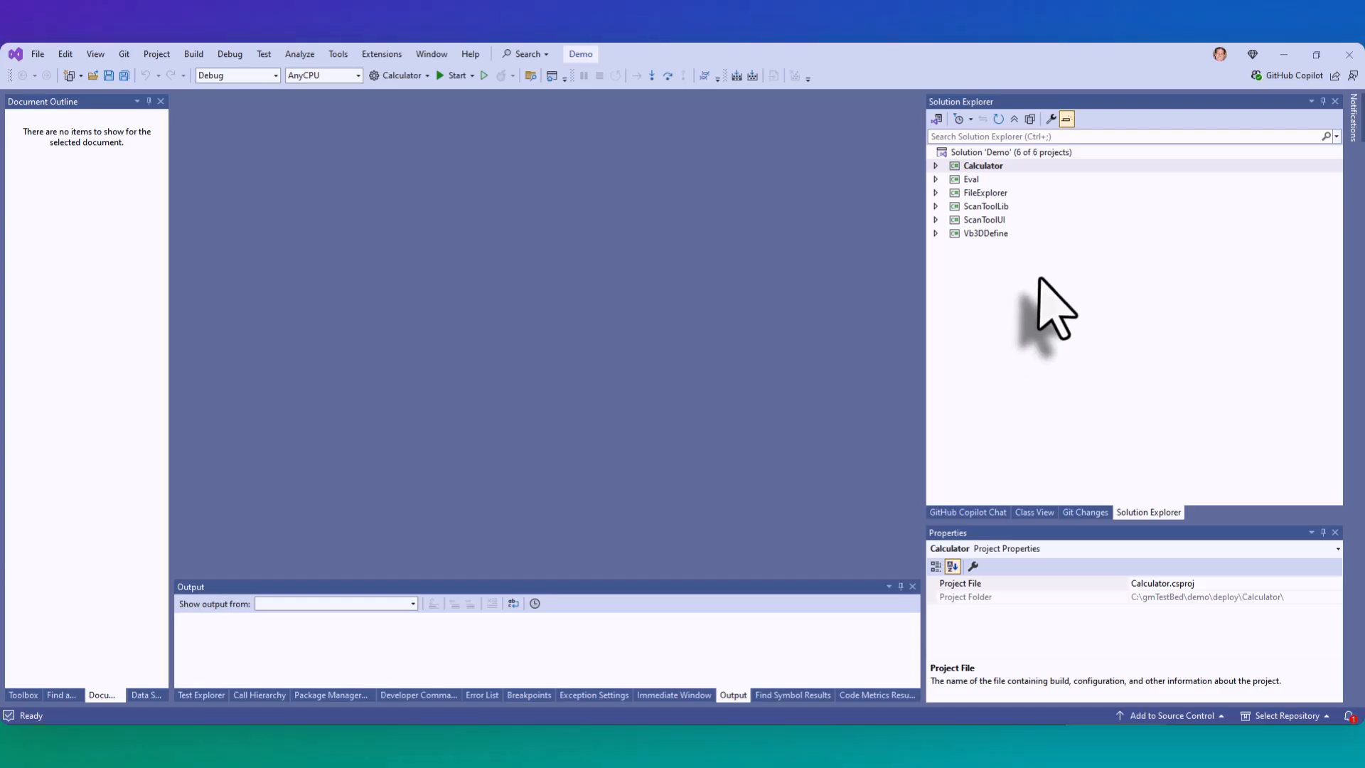
- Expand the Calculator and Eval projects in the solution and display the frmCalcu form in the designer
click(935, 165)
click(935, 247)
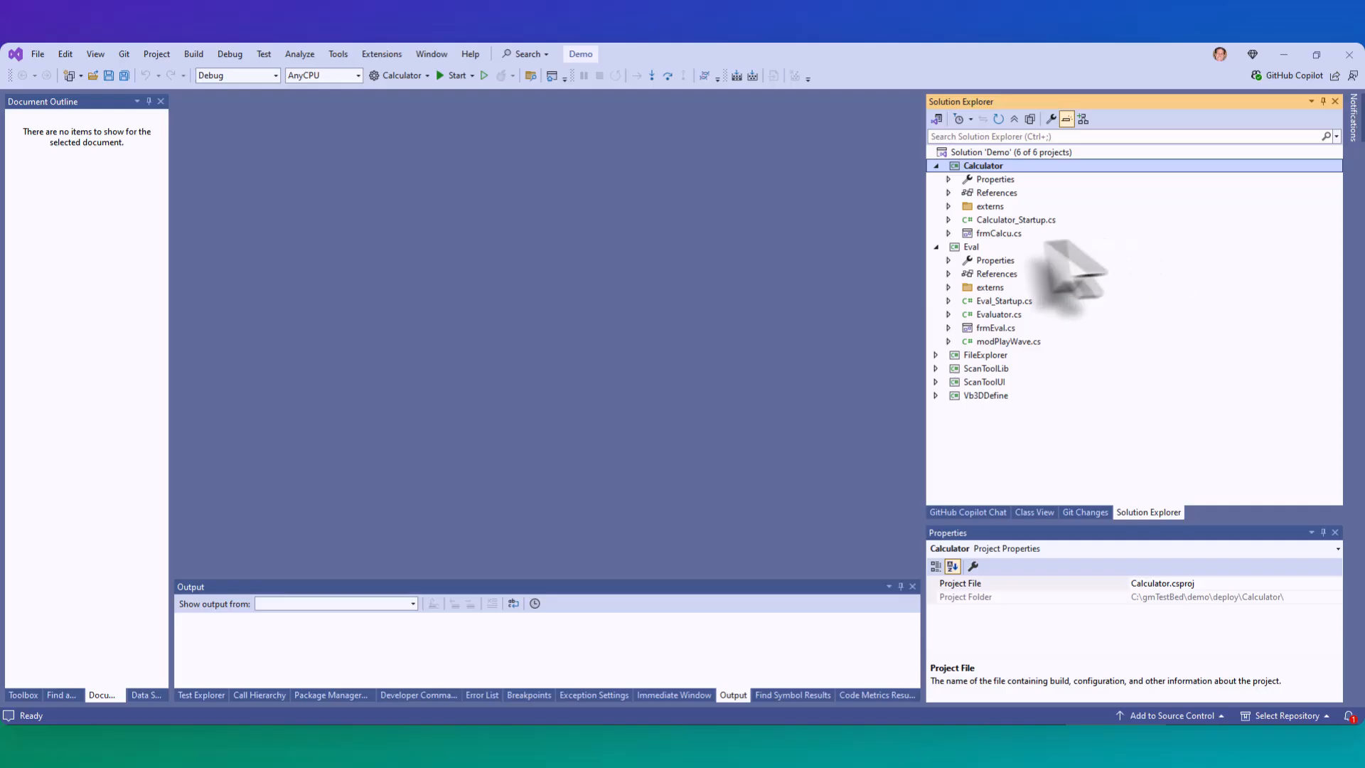
click(985, 234)
double_click(985, 234)
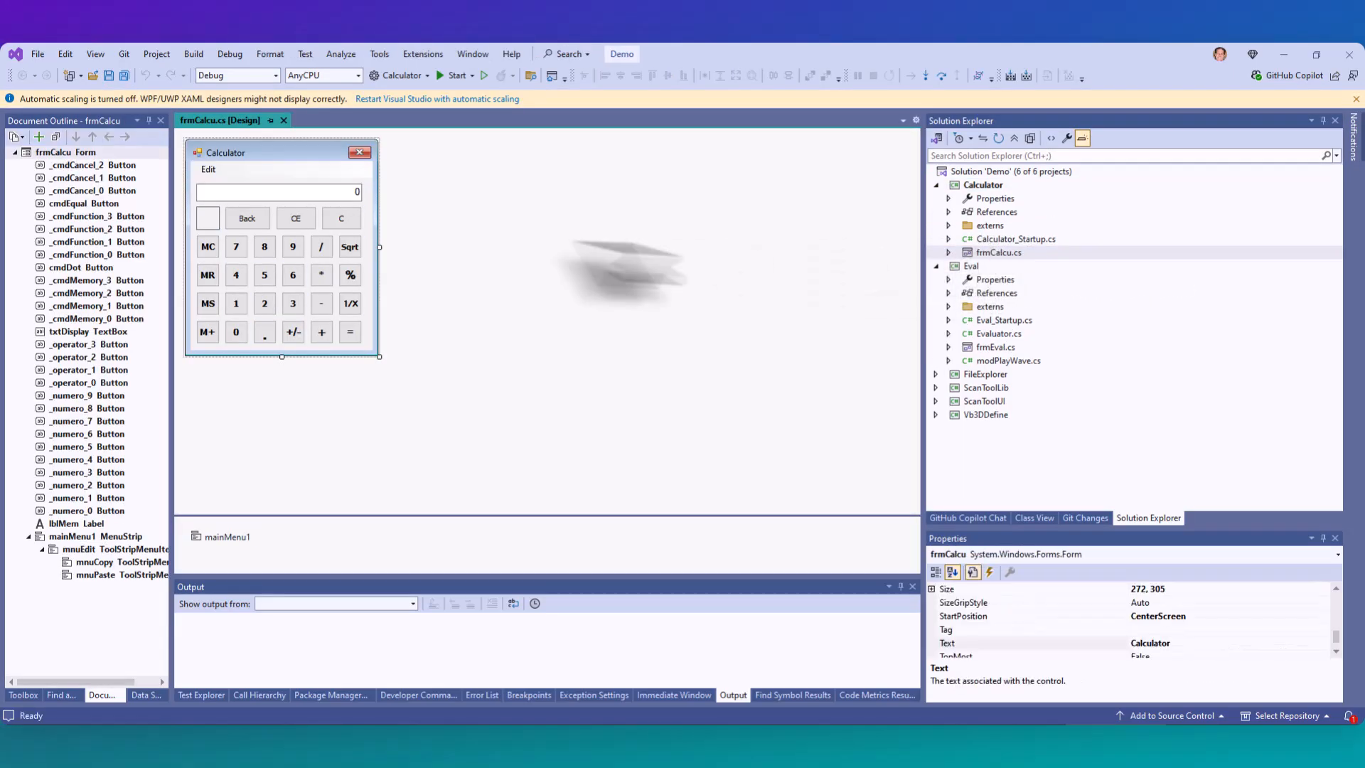
- Read through the frmCalcu form's code and open its generated frmCalcu.Designer.cs file
right_click(329, 172)
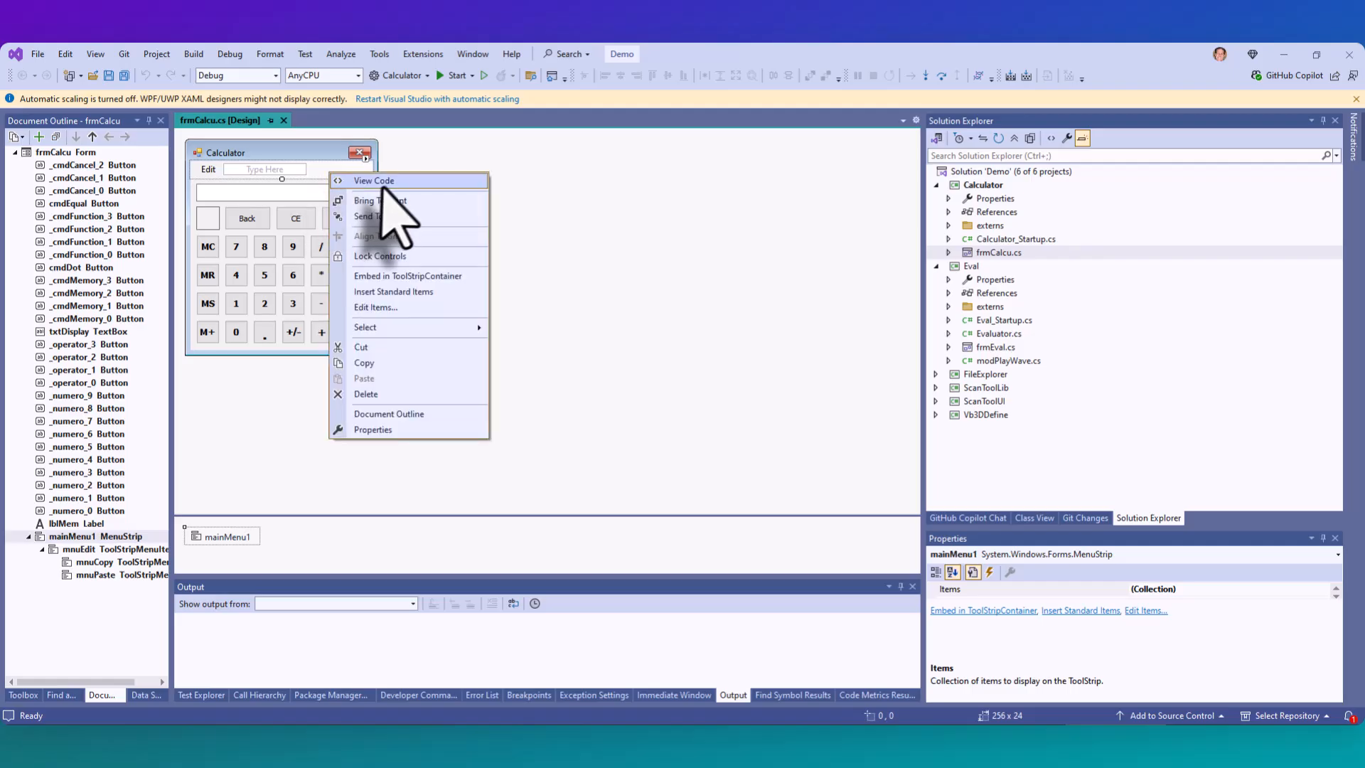
click(386, 183)
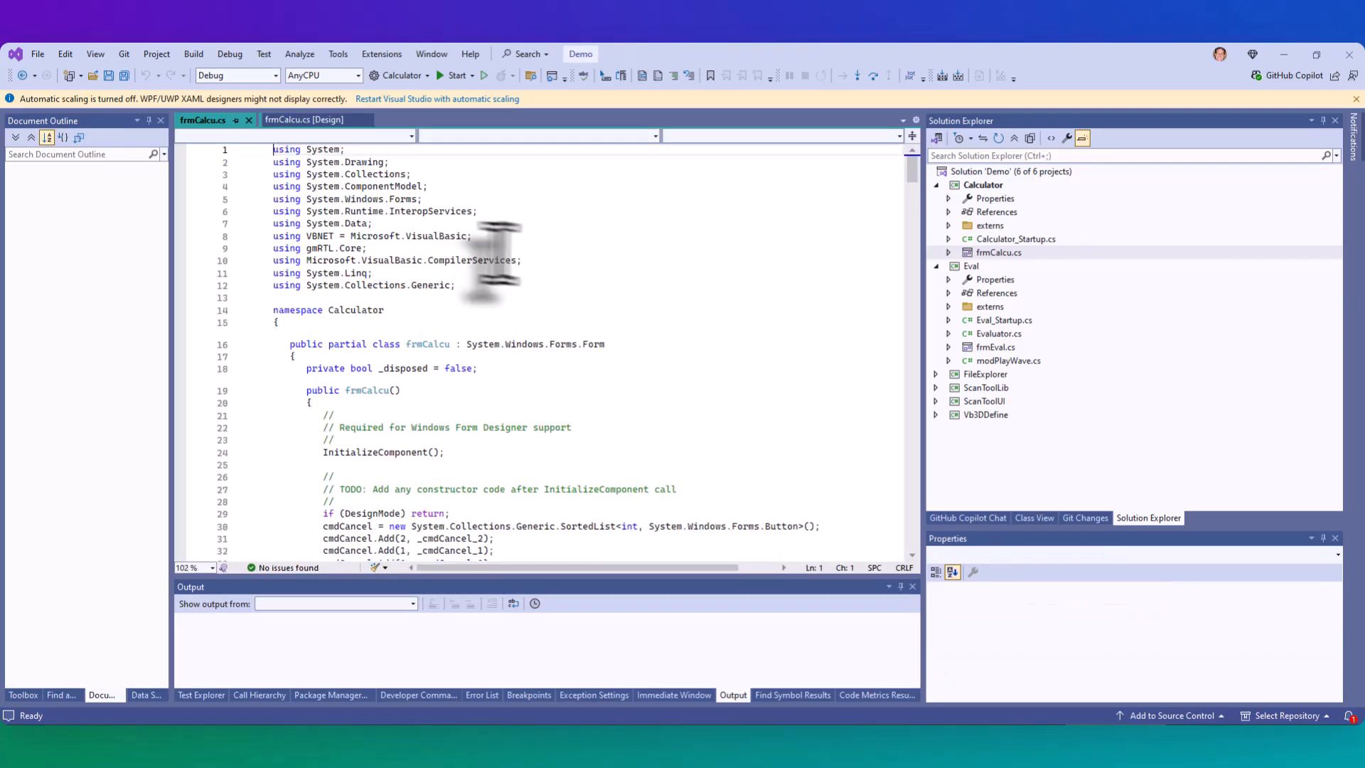
scroll(524, 259, down, 8)
scroll(524, 259, down, 20)
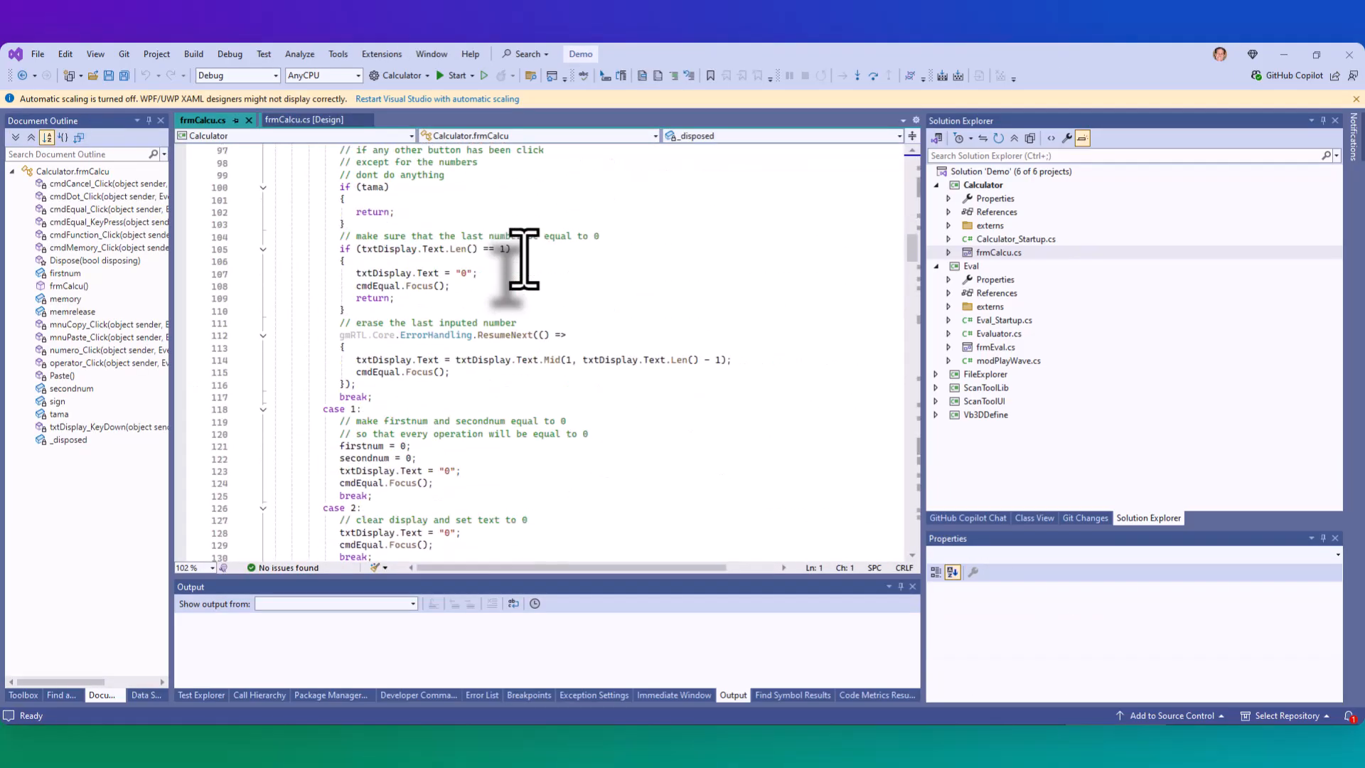
click(948, 253)
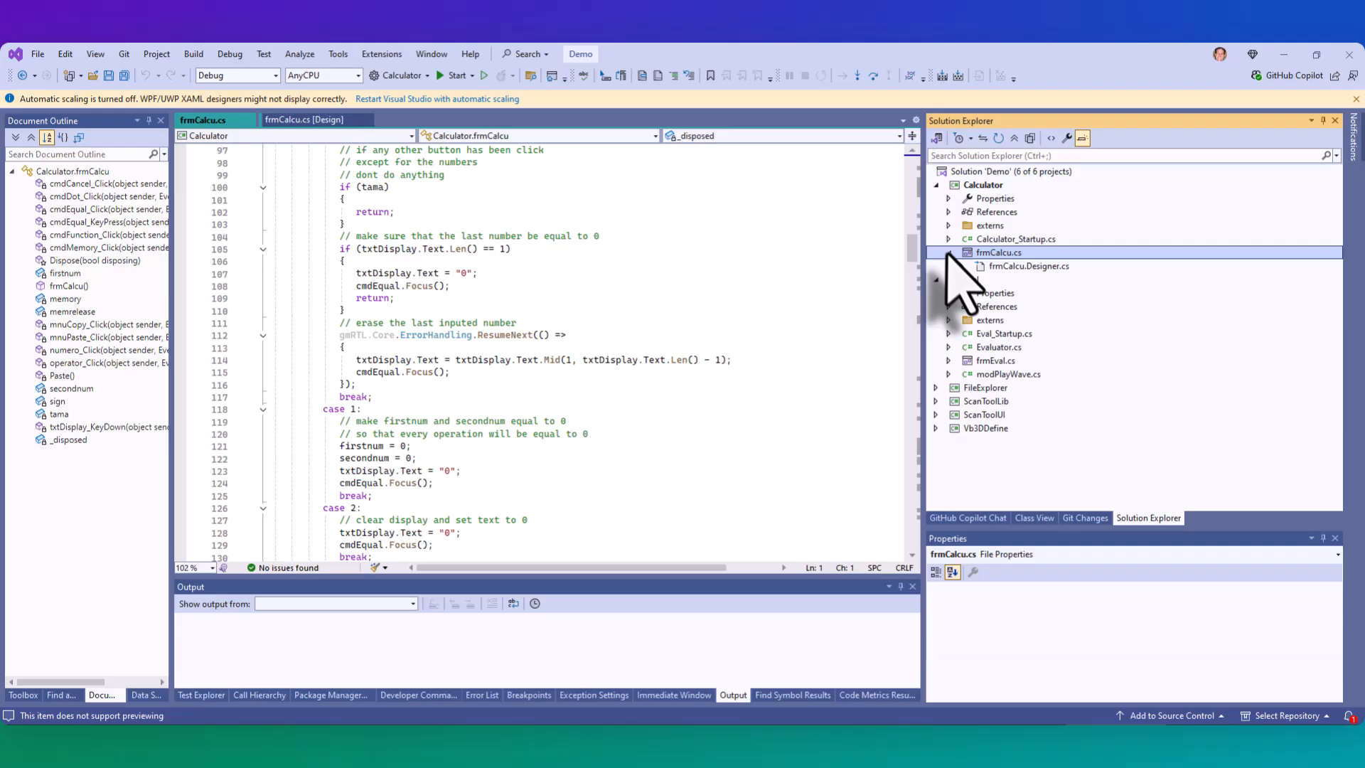
double_click(1029, 265)
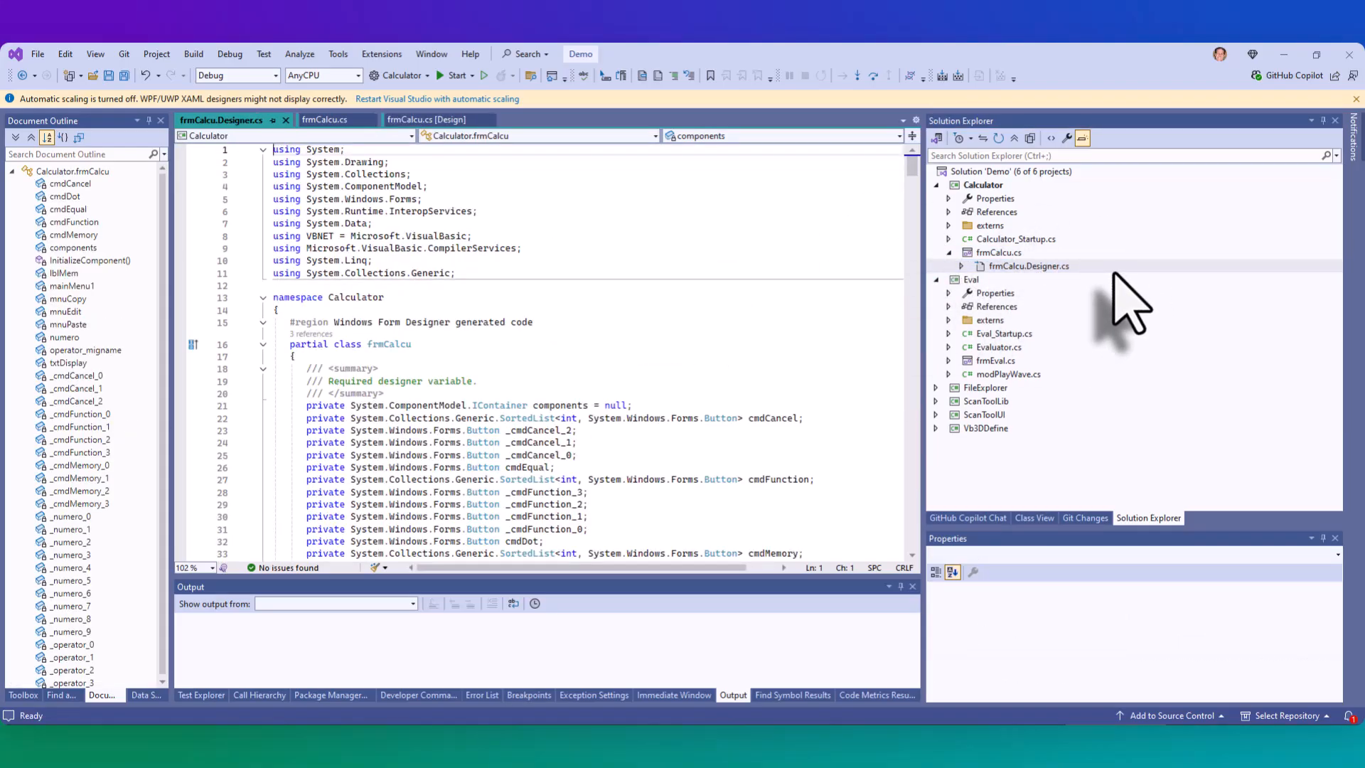
- Examine Calculator's externs, expanding the gmRTL.GUI ControlHelper and gmRTL.Core SystemExtensions classes and viewing the InStr stub
click(948, 225)
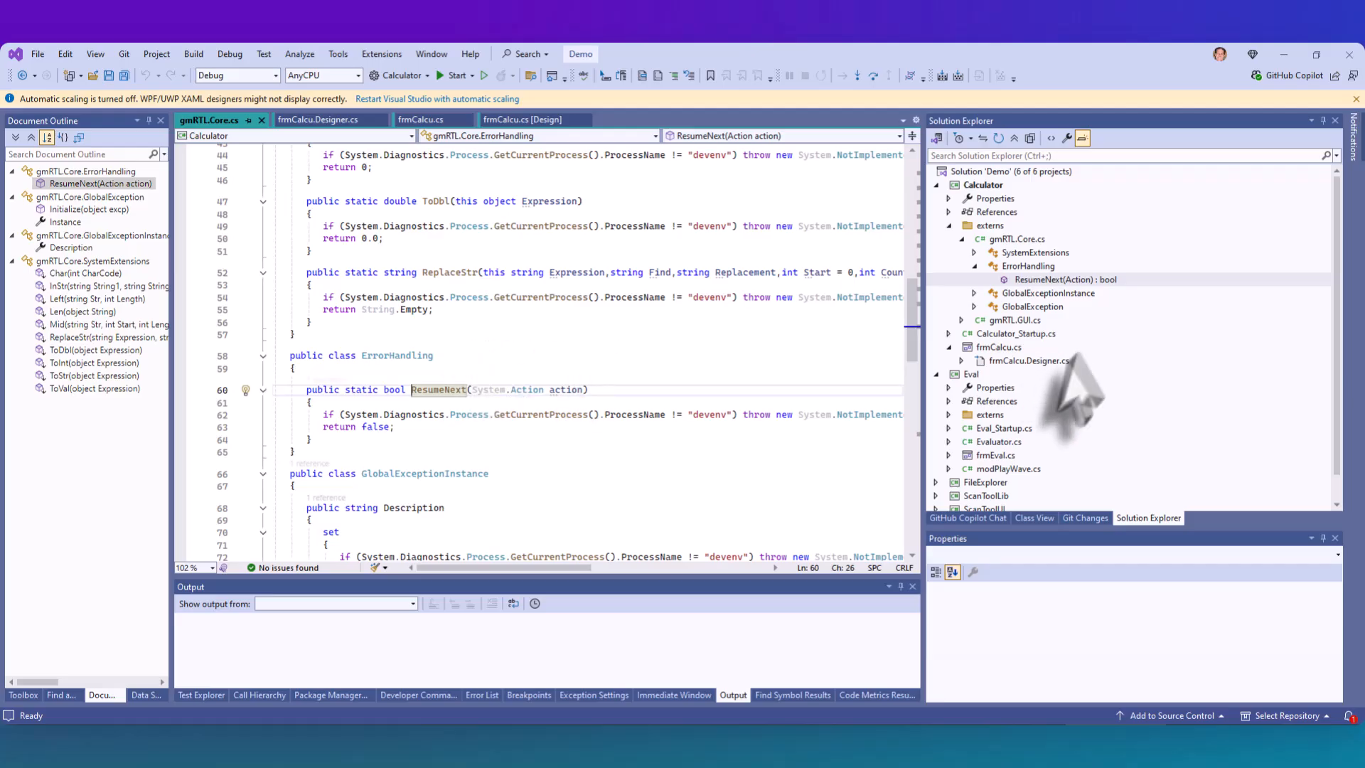
click(961, 320)
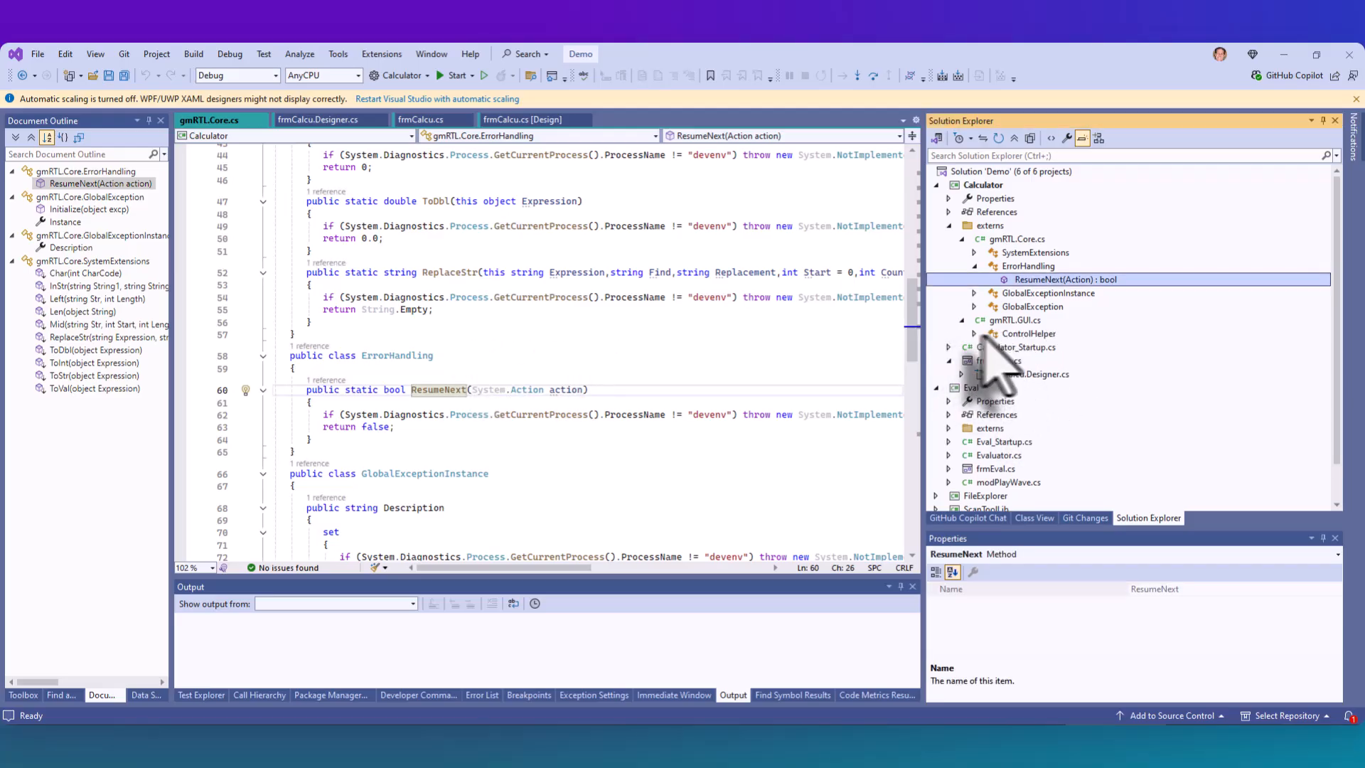
click(973, 333)
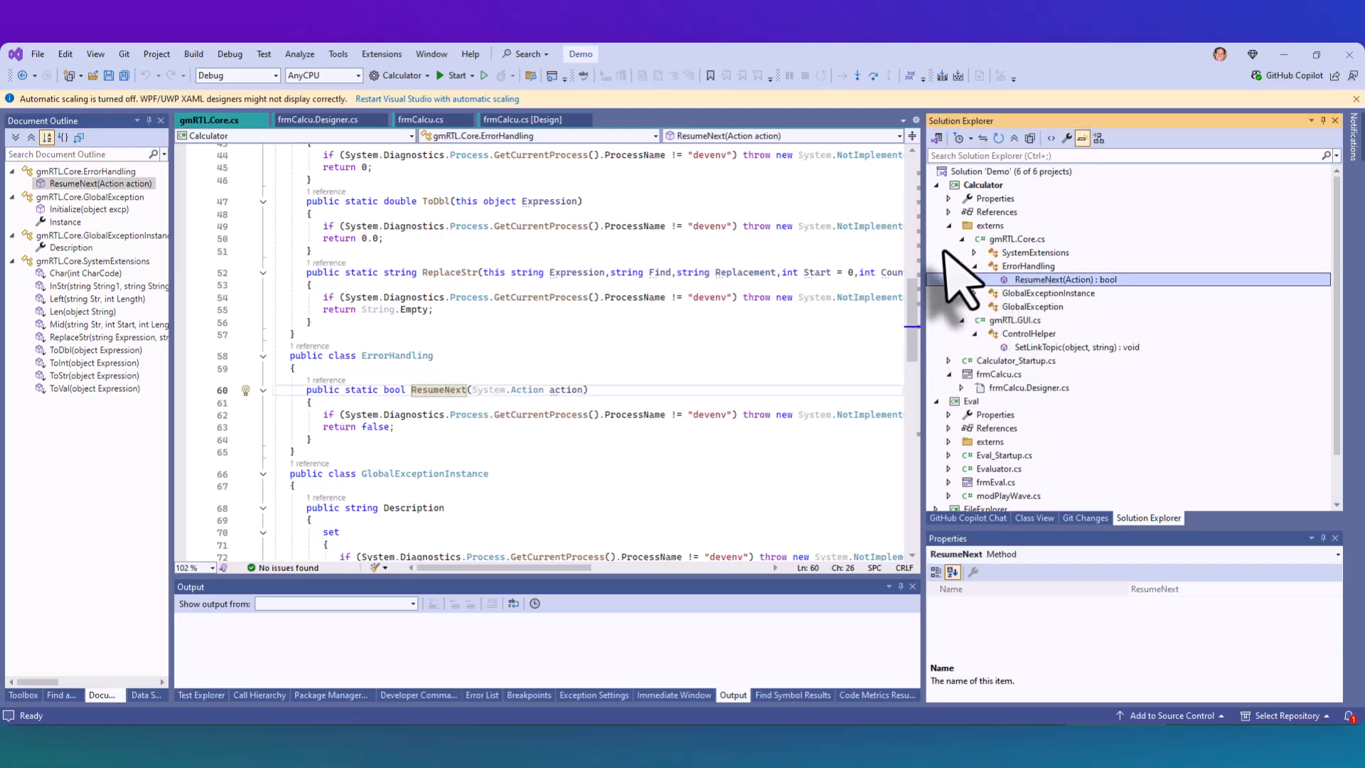
click(974, 252)
click(1041, 293)
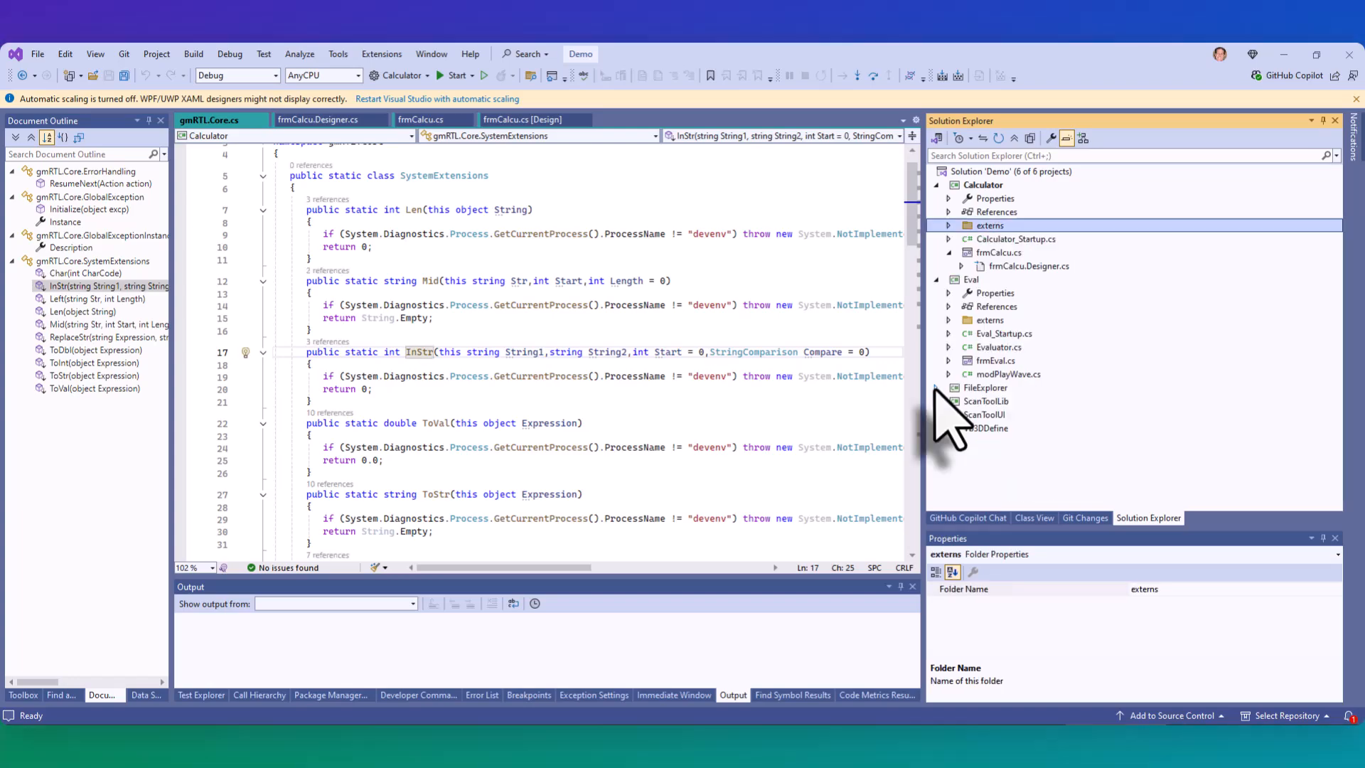
- Expand the FileExplorer project's externs folder, open MSComctlLib.cs and widen the document outline to show its members
click(935, 388)
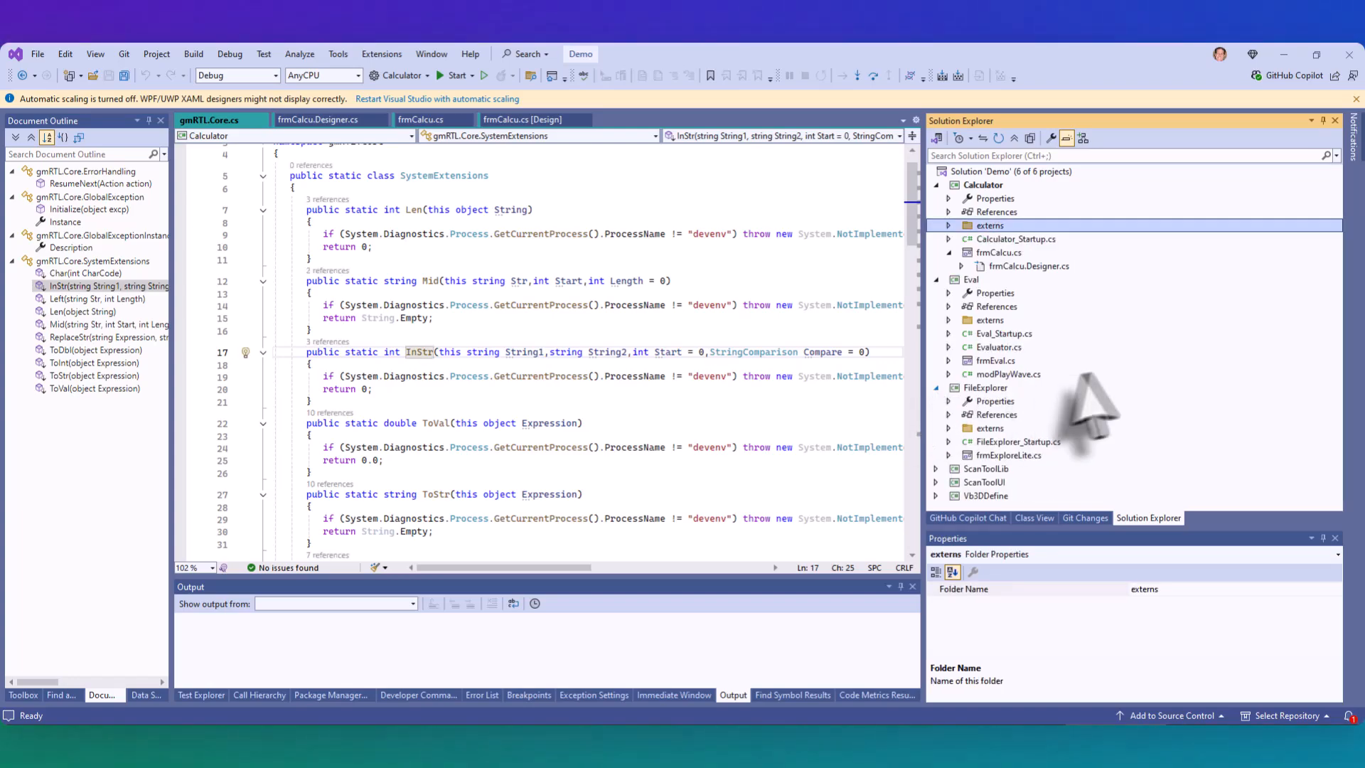
click(949, 427)
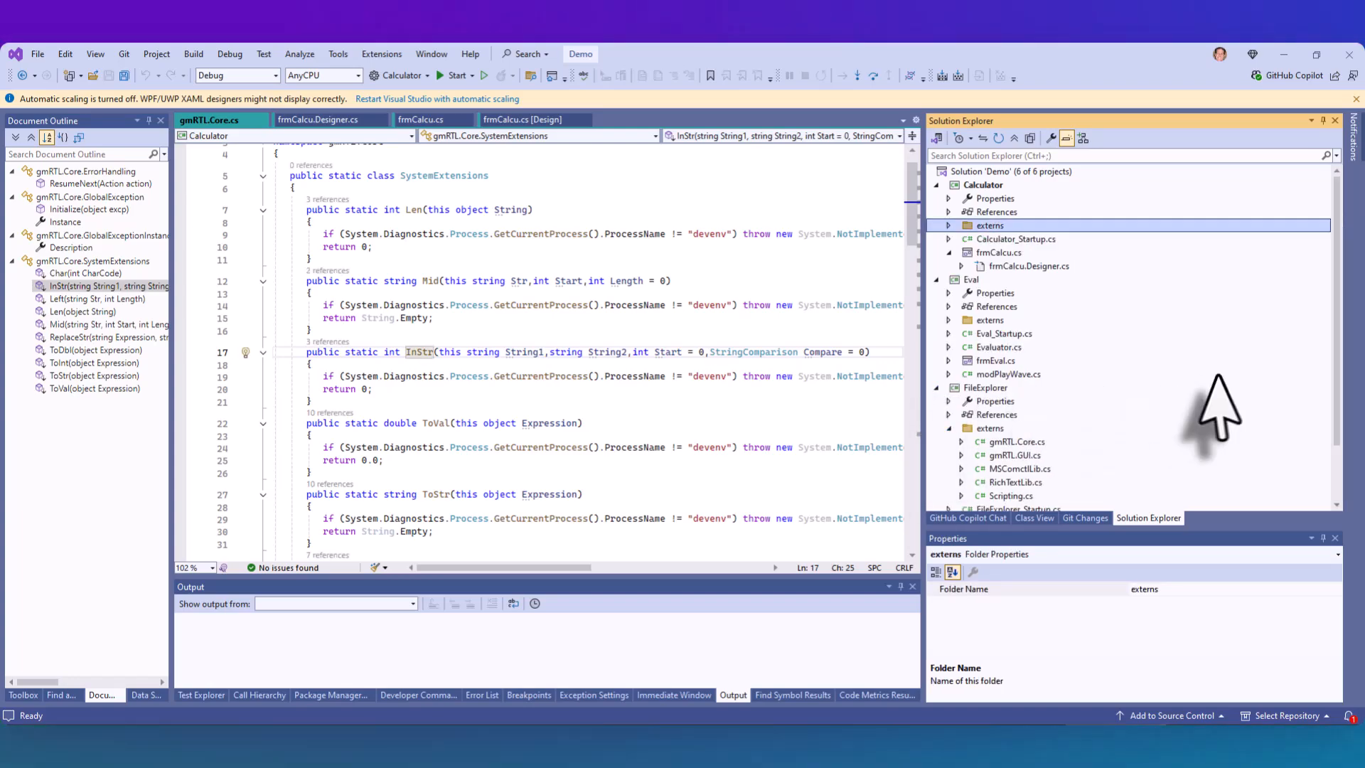
scroll(1226, 406, down, 2)
double_click(1234, 400)
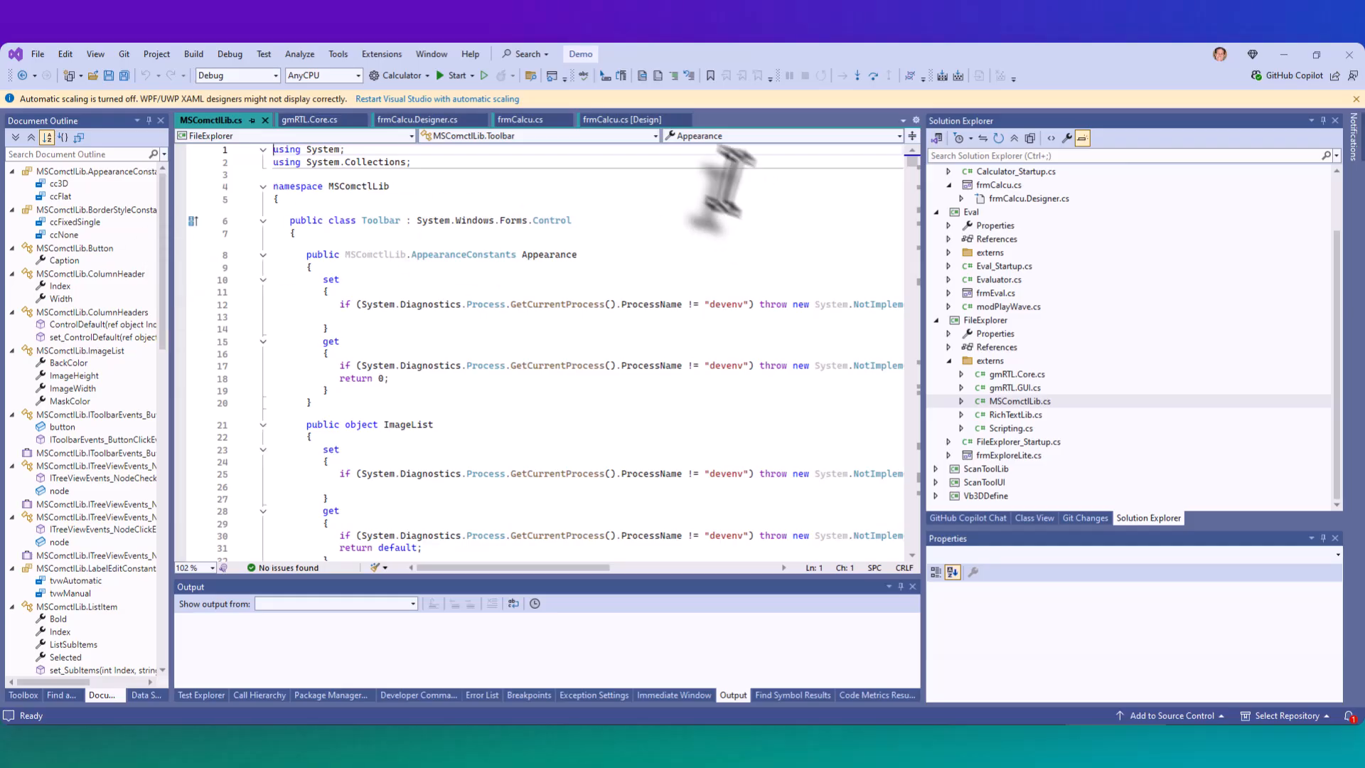
drag(171, 328, 385, 329)
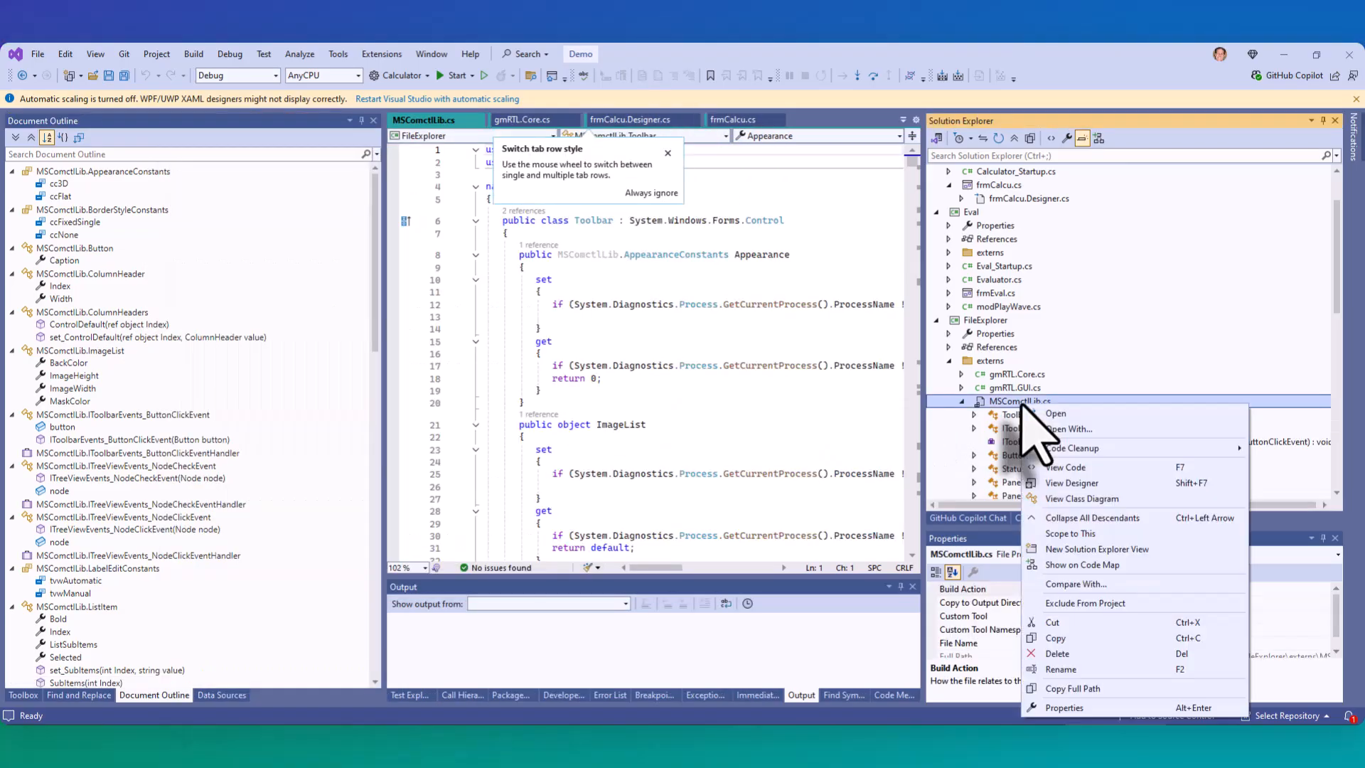
- Collapse the MSComctlLib.cs members and view FileExplorer's RichTextLib.cs and Scripting.cs stub files
click(961, 402)
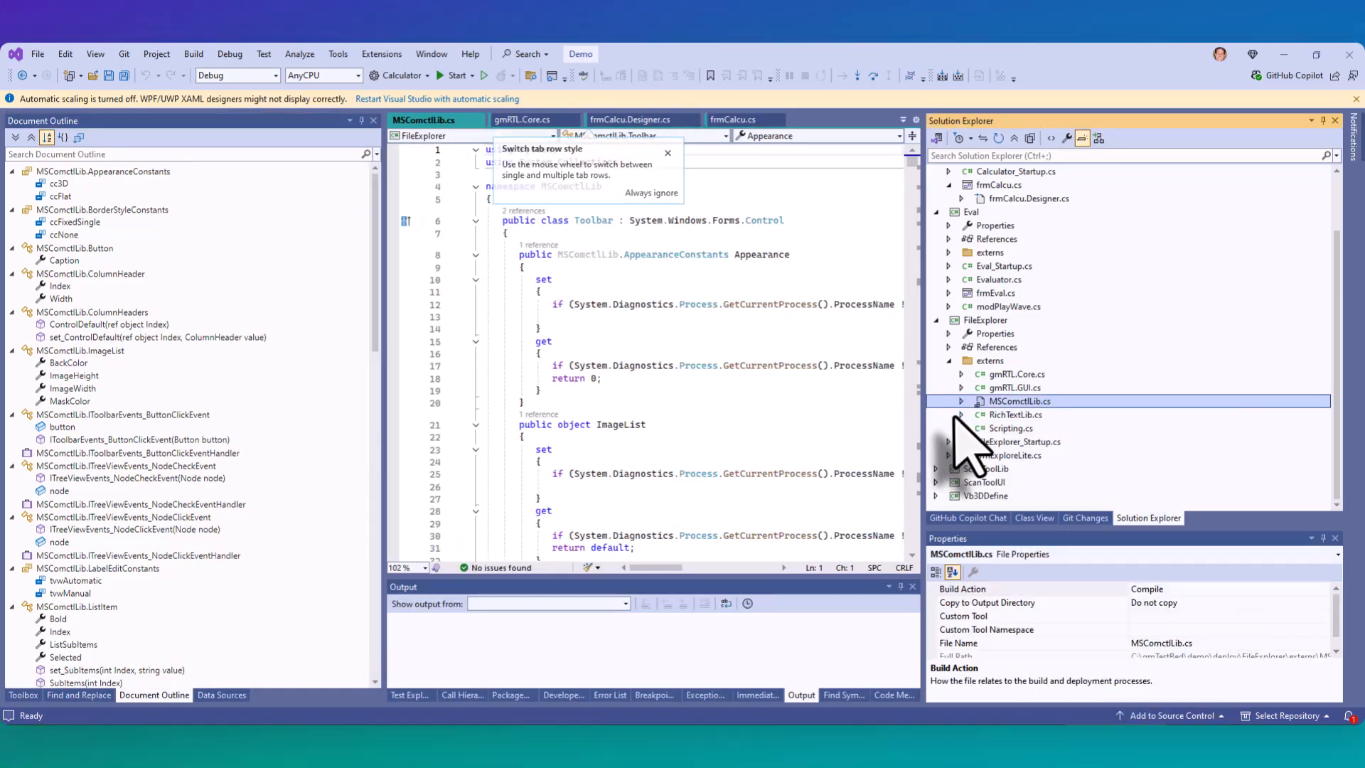
click(1005, 416)
click(1008, 429)
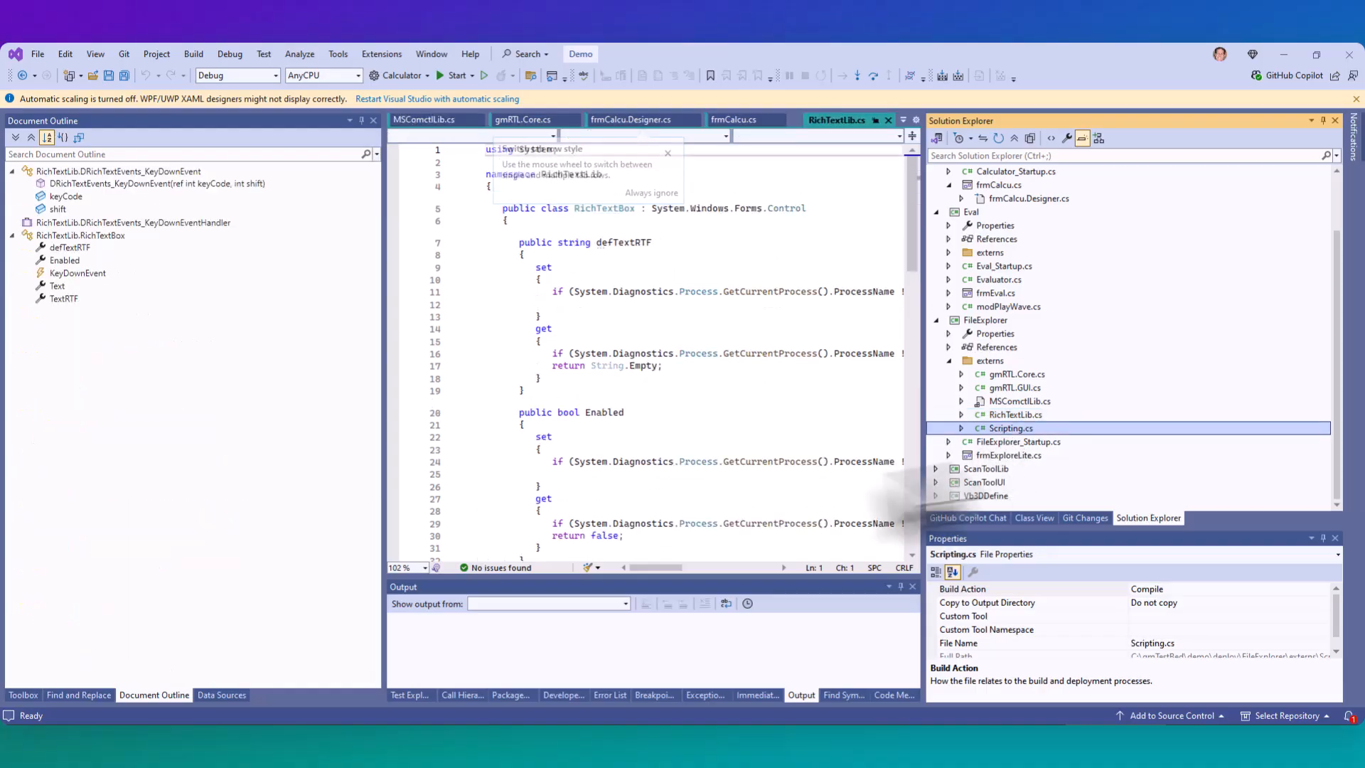
- Expand the Vb3DDefine project's externs folder and view the MSScriptControl.cs stub file
click(937, 496)
click(949, 469)
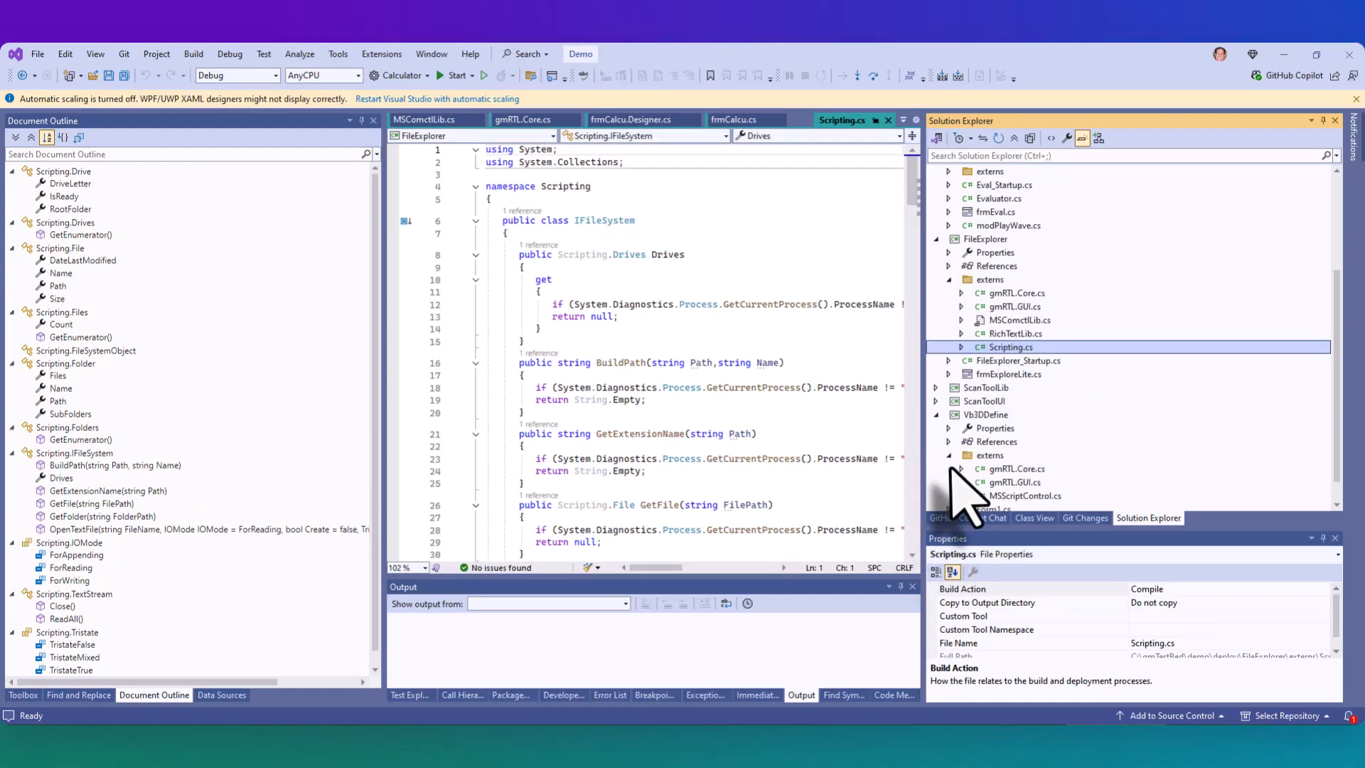
scroll(1036, 488, down, 1)
click(1011, 470)
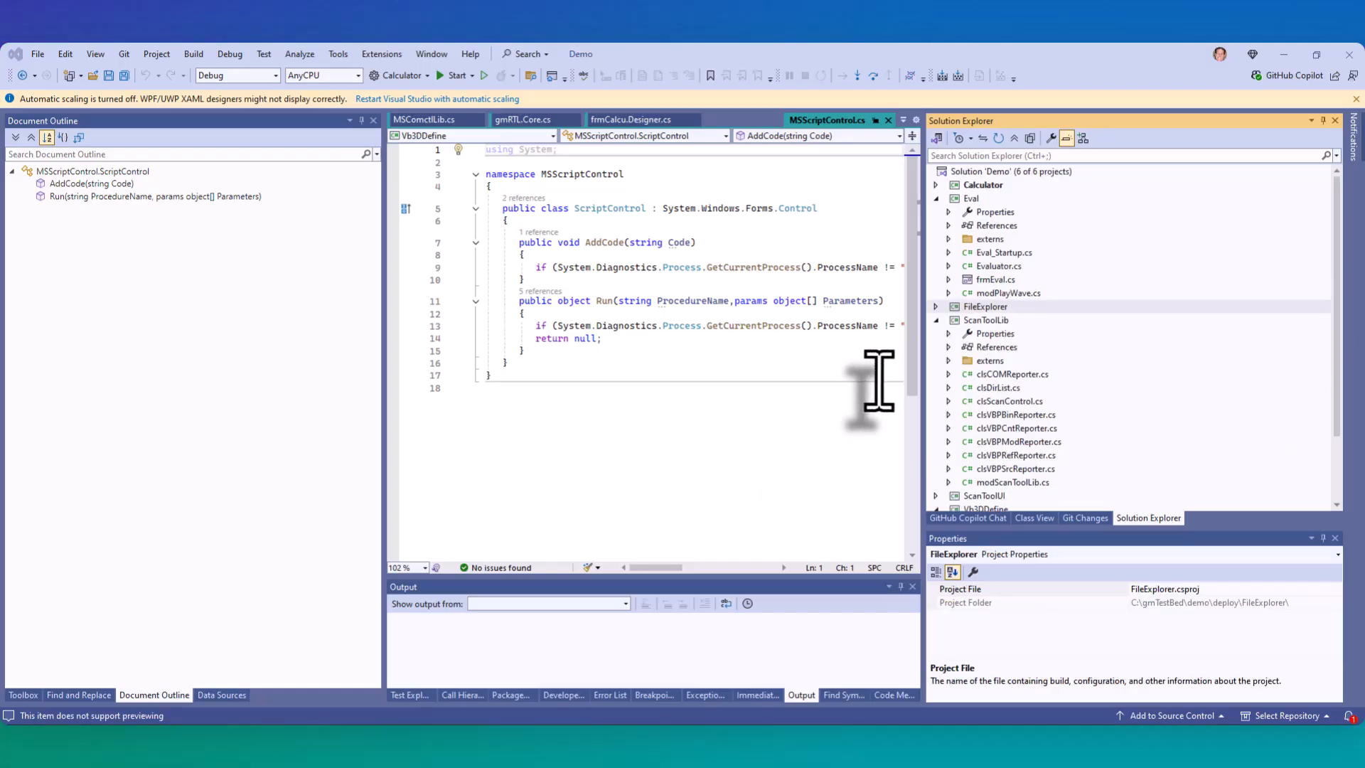
- Rebuild the entire Demo solution and enlarge the build output area to read its log
right_click(1002, 173)
click(1056, 197)
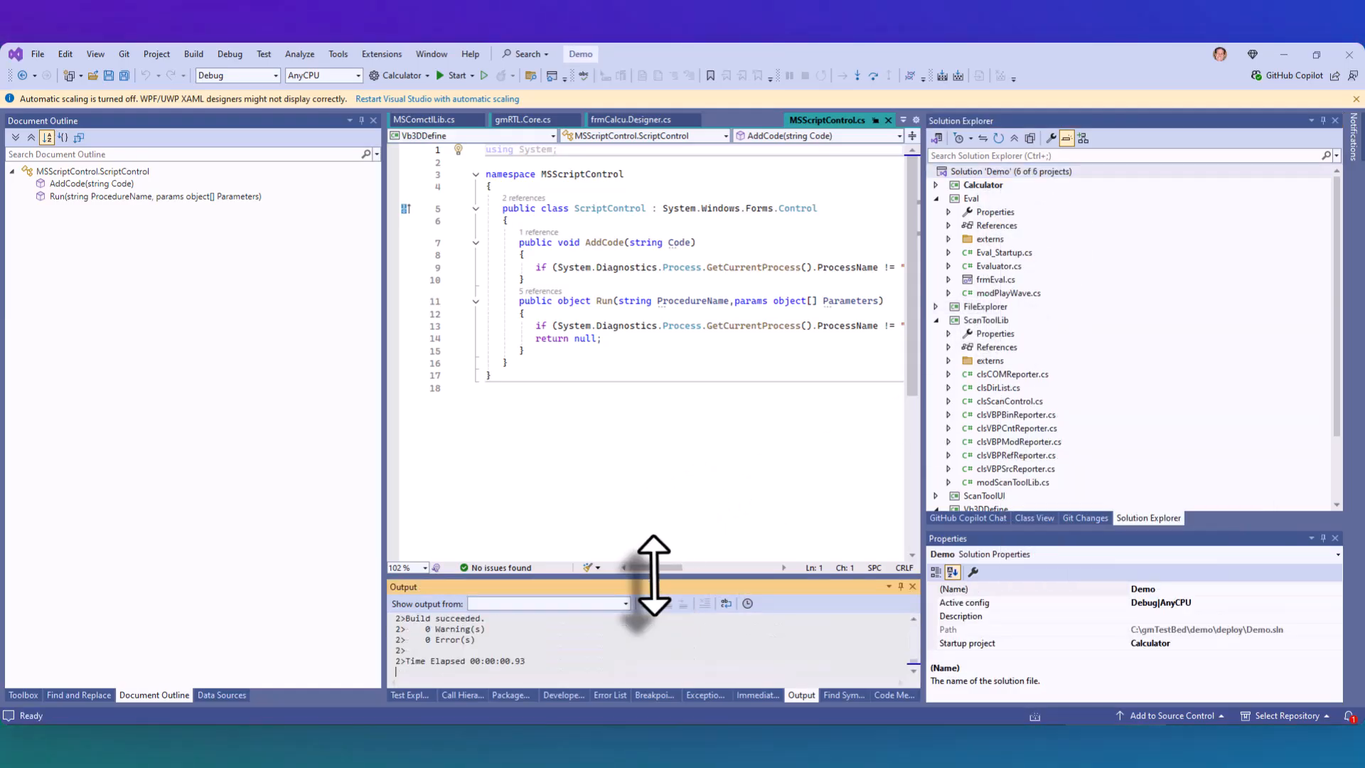
drag(649, 578, 649, 421)
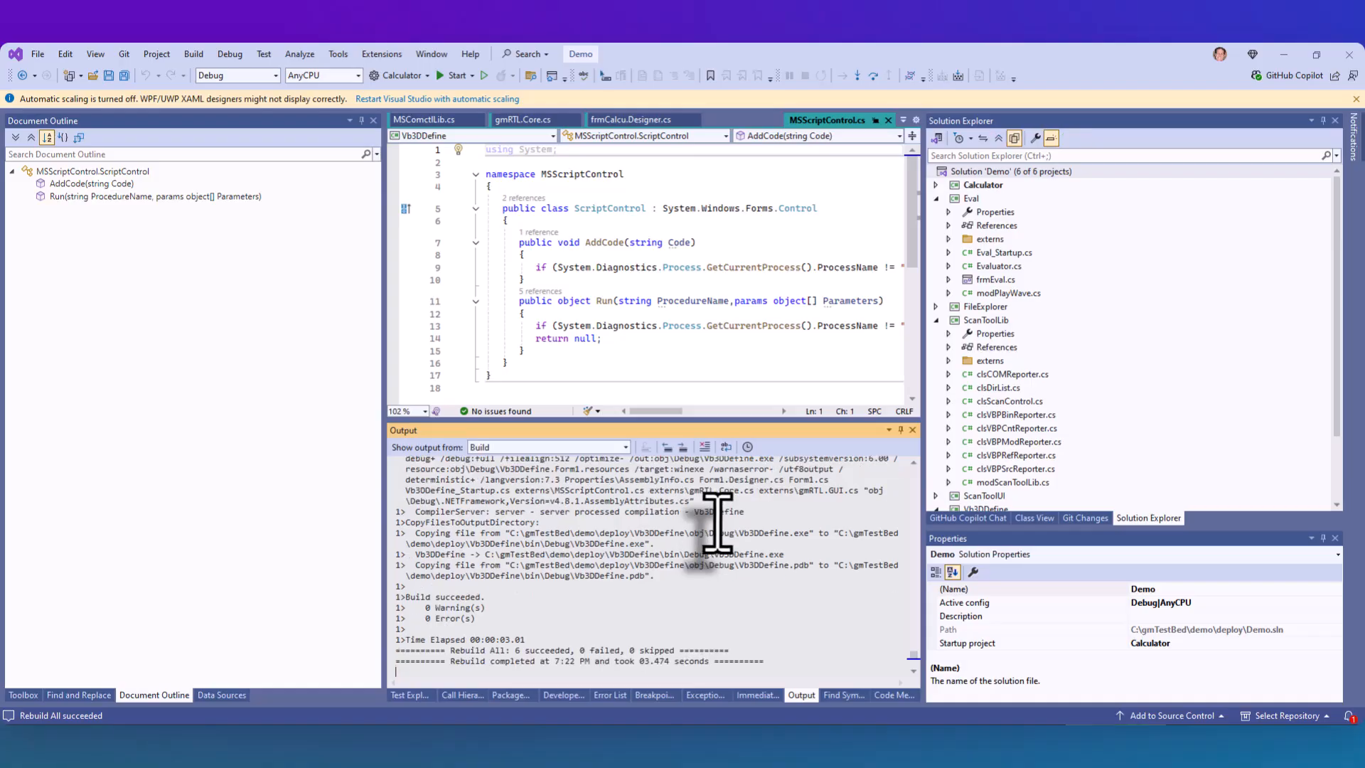